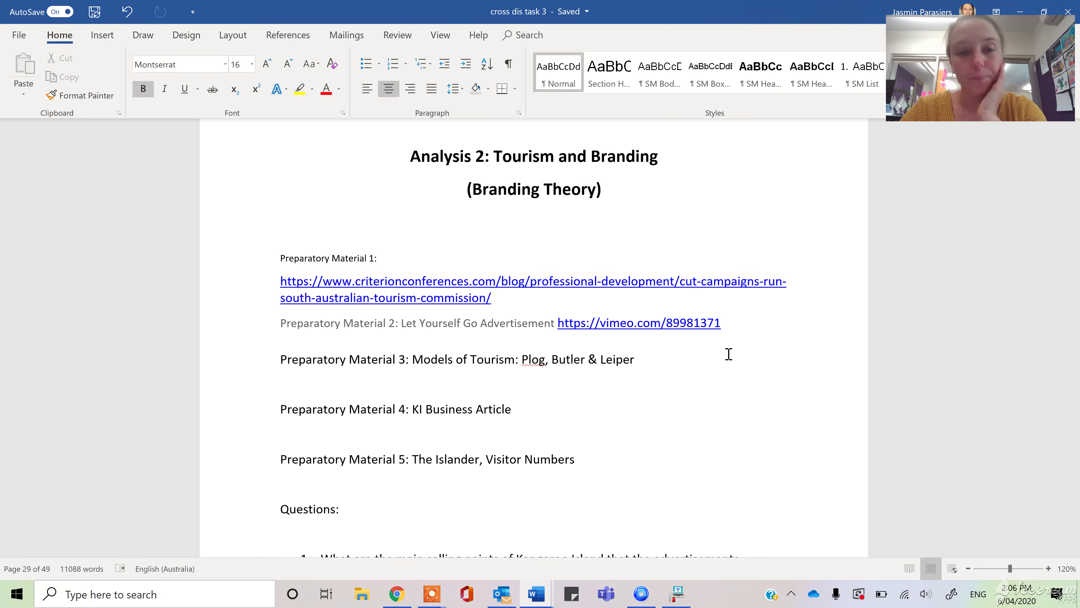
Scroll down to the 'Preparatory Material 1:' heading, undoing an accidental edit.
scroll(728, 354, "down", 1)
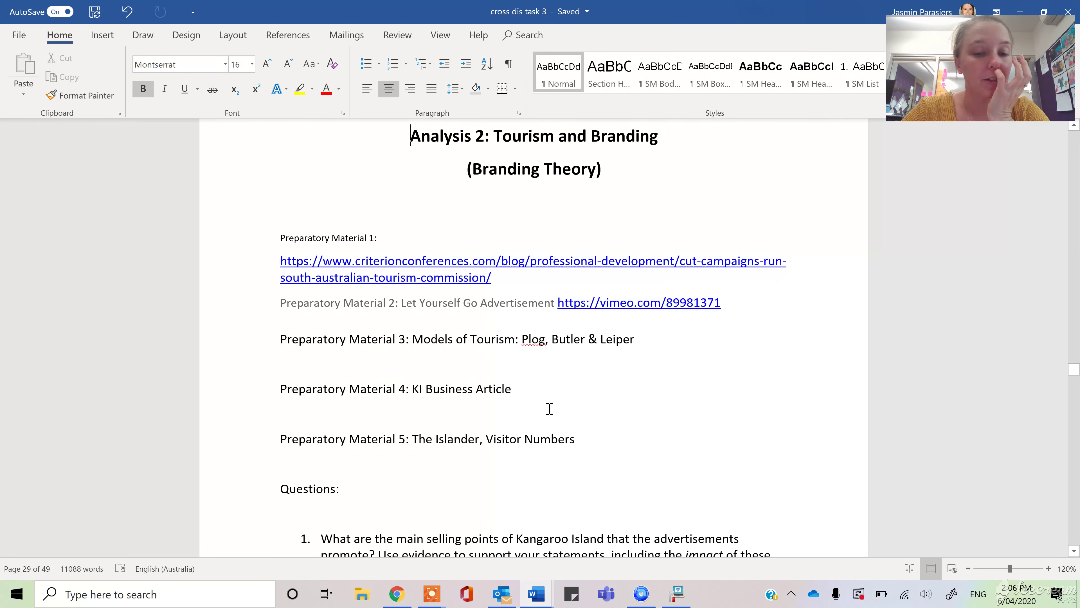
scroll(549, 409, "down", 7)
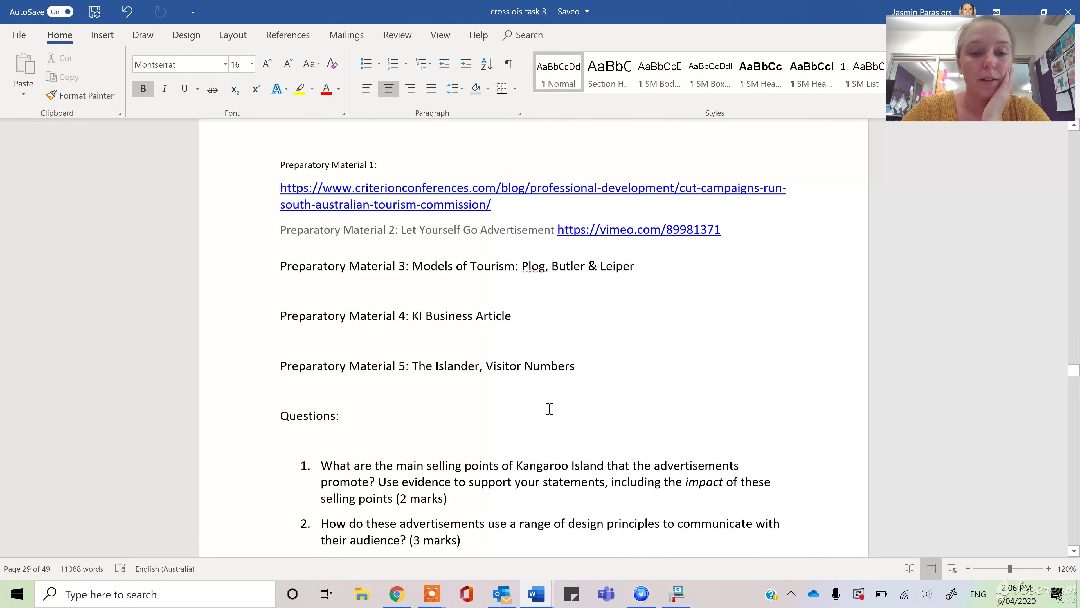
scroll(549, 409, "down", 1)
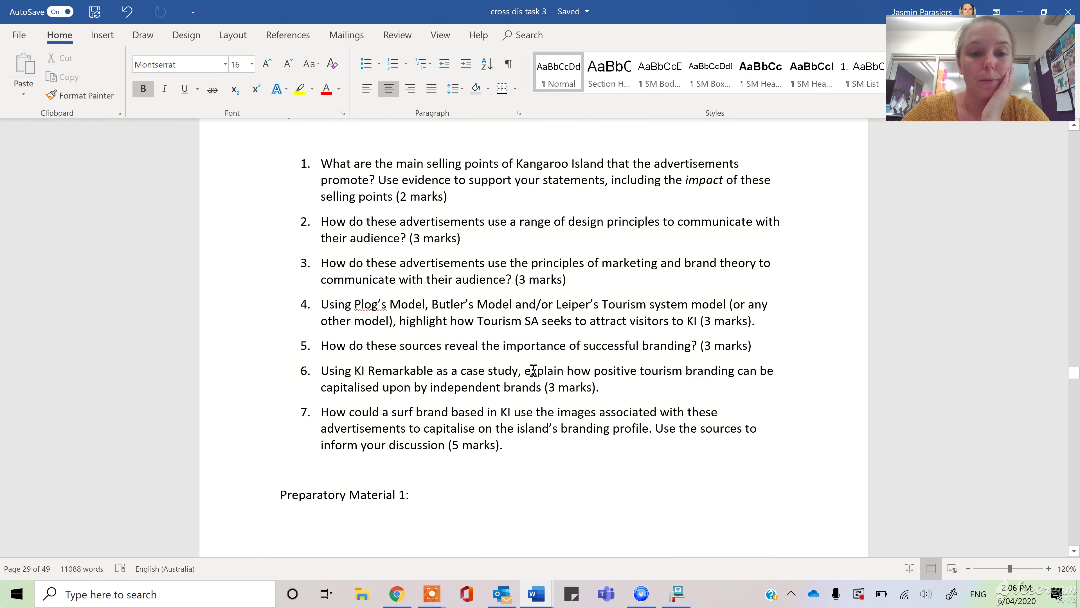
scroll(513, 409, "down", 2)
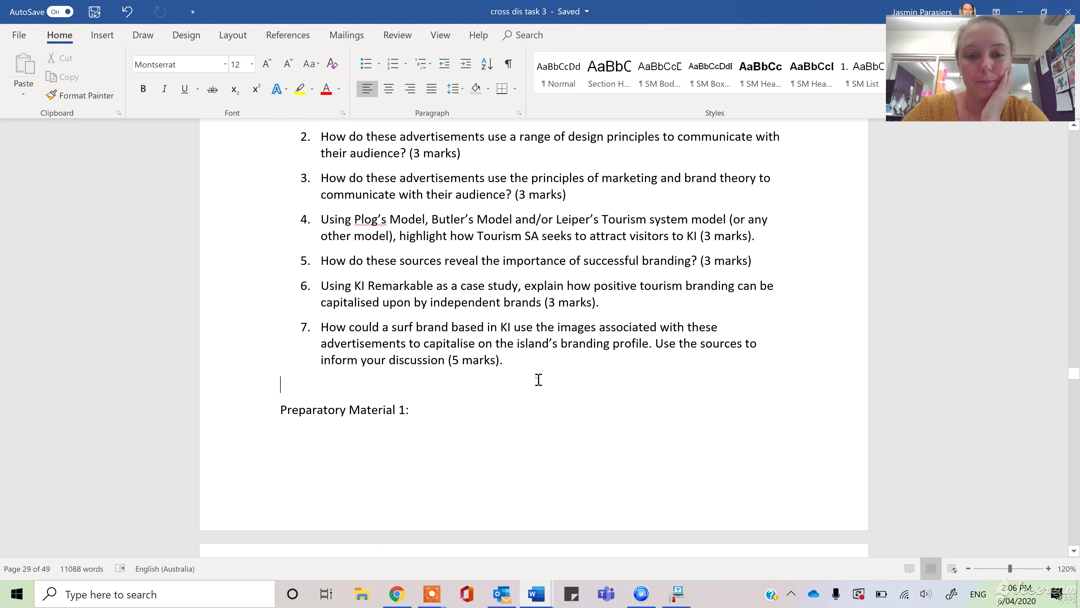
key("ctrl+z")
key("ctrl+z")
Read through the SATC brand strategy article's opening paragraphs down to the 'Let Yourself Go' heading.
scroll(534, 339, "down", 10)
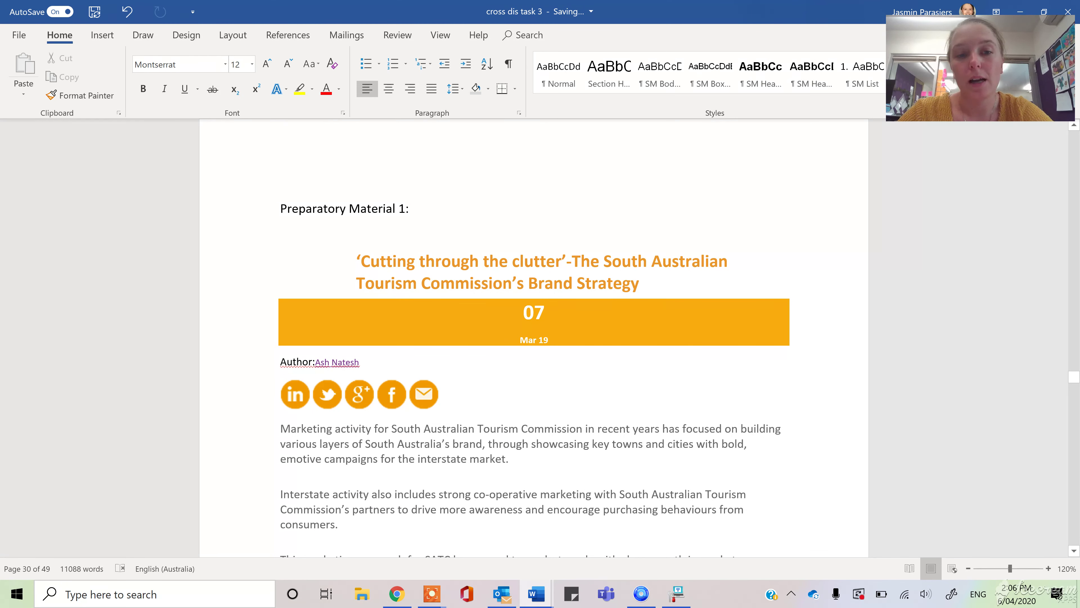
scroll(534, 339, "down", 1)
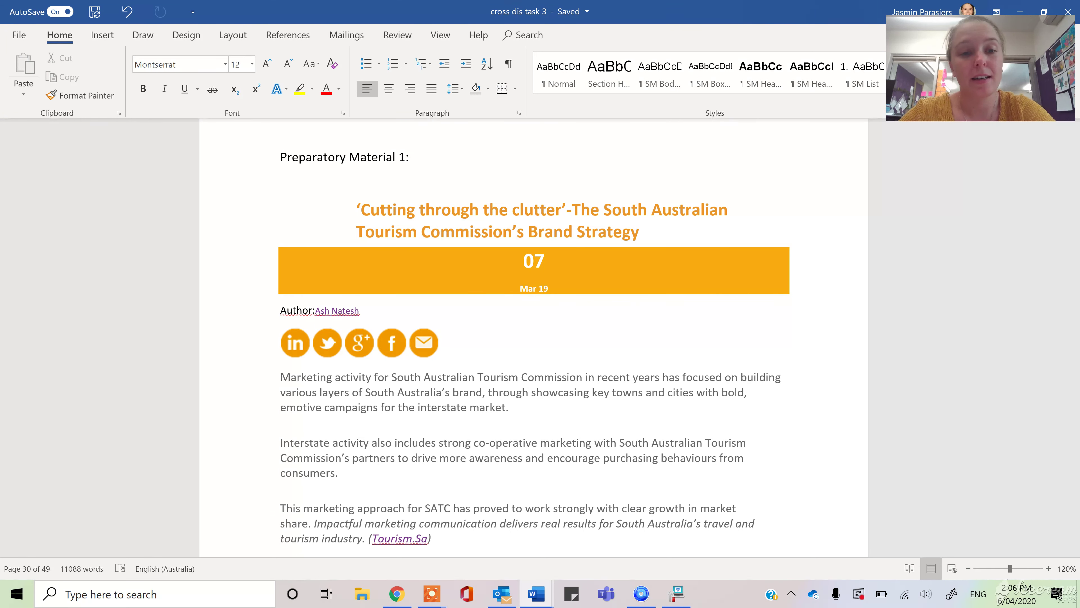
scroll(534, 338, "down", 1)
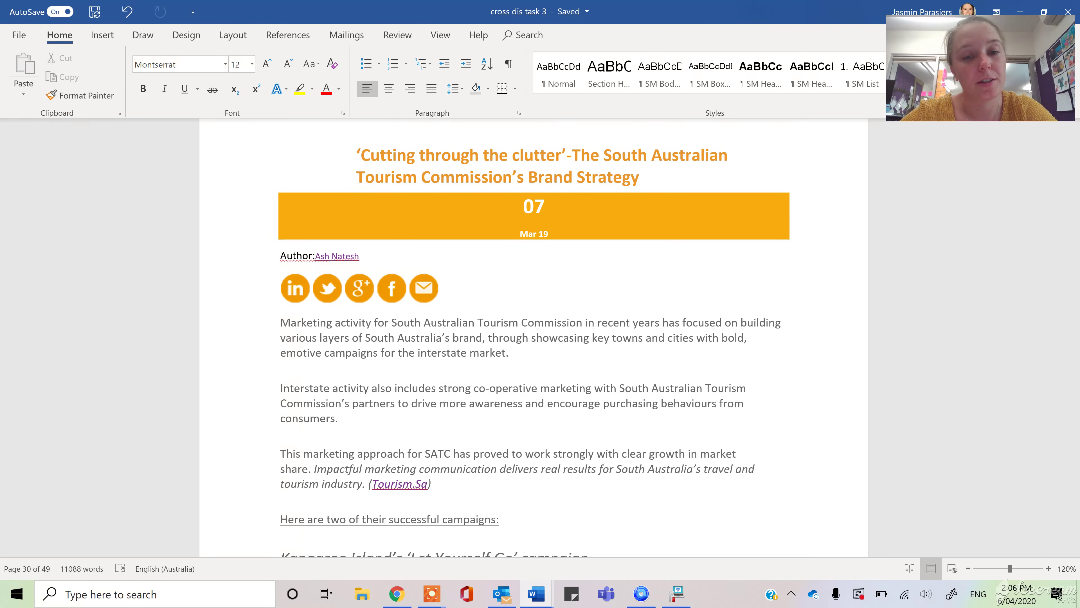
scroll(534, 338, "down", 2)
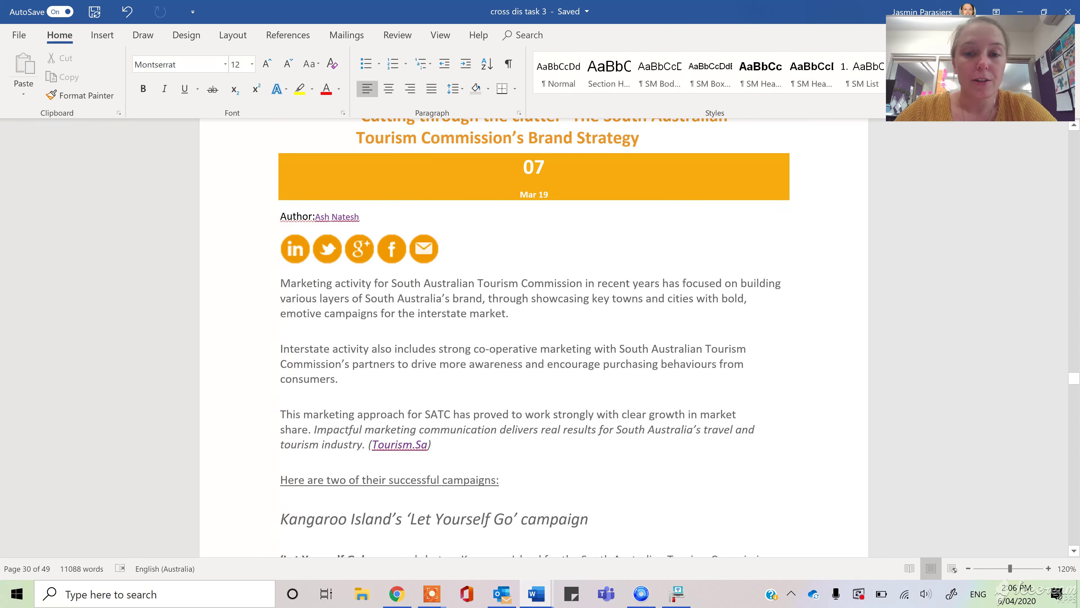
scroll(533, 339, "down", 2)
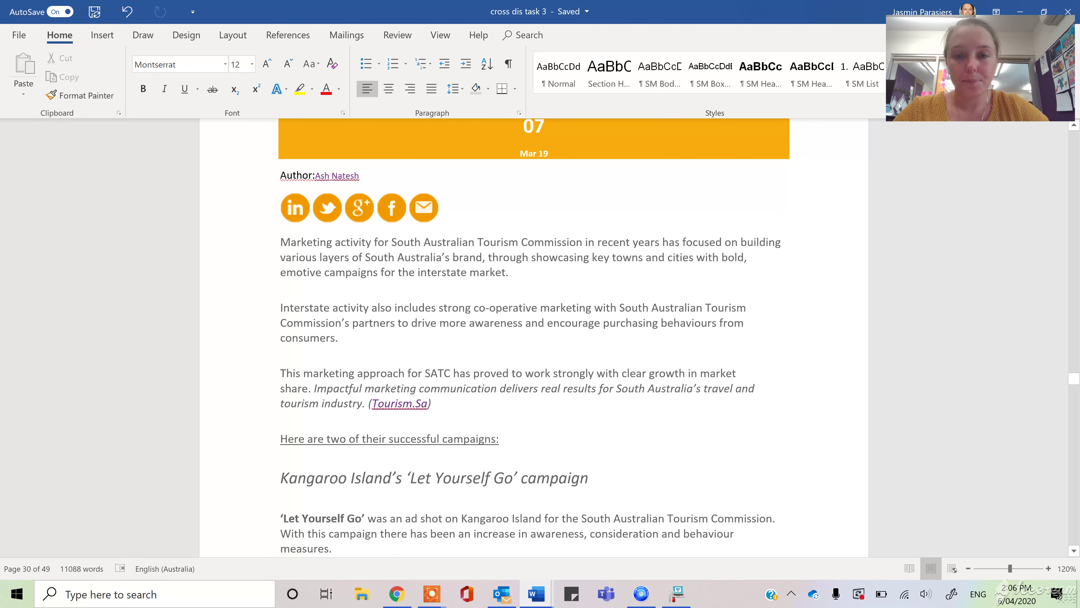
Comment 'Examples of the types of design choices' on the first paragraph starting at 'showcasing'.
left_click(533, 257)
key("ctrl+shift+Down")
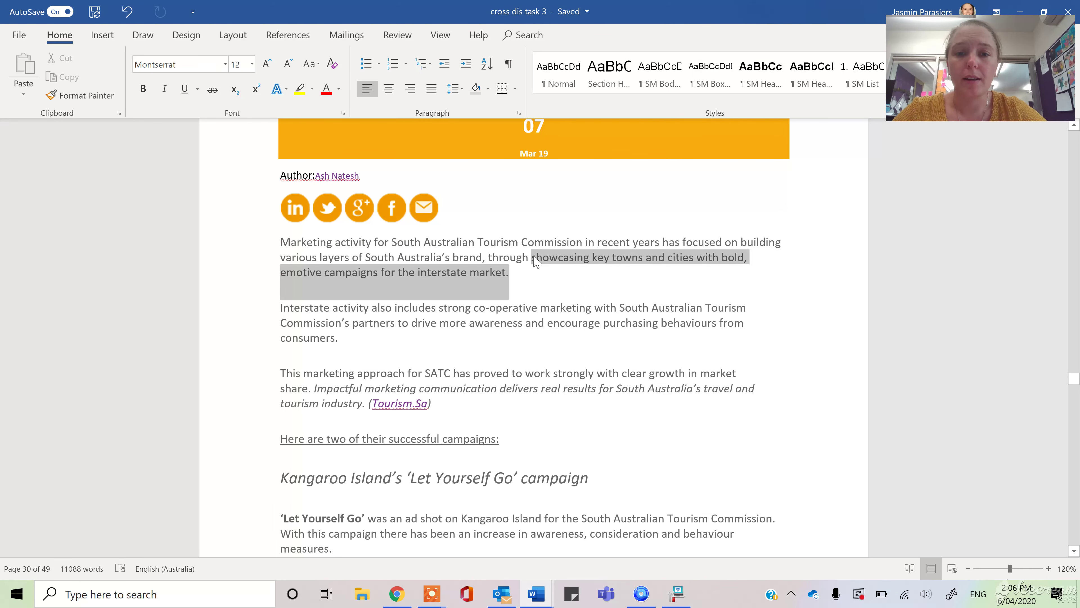
left_click(397, 35)
left_click(342, 72)
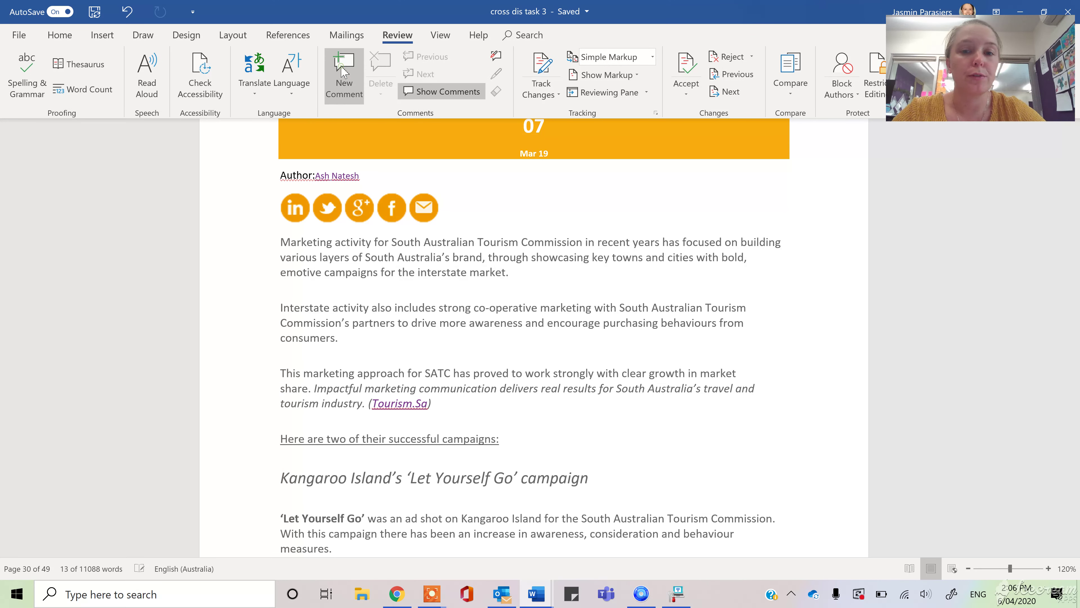
type("exampl")
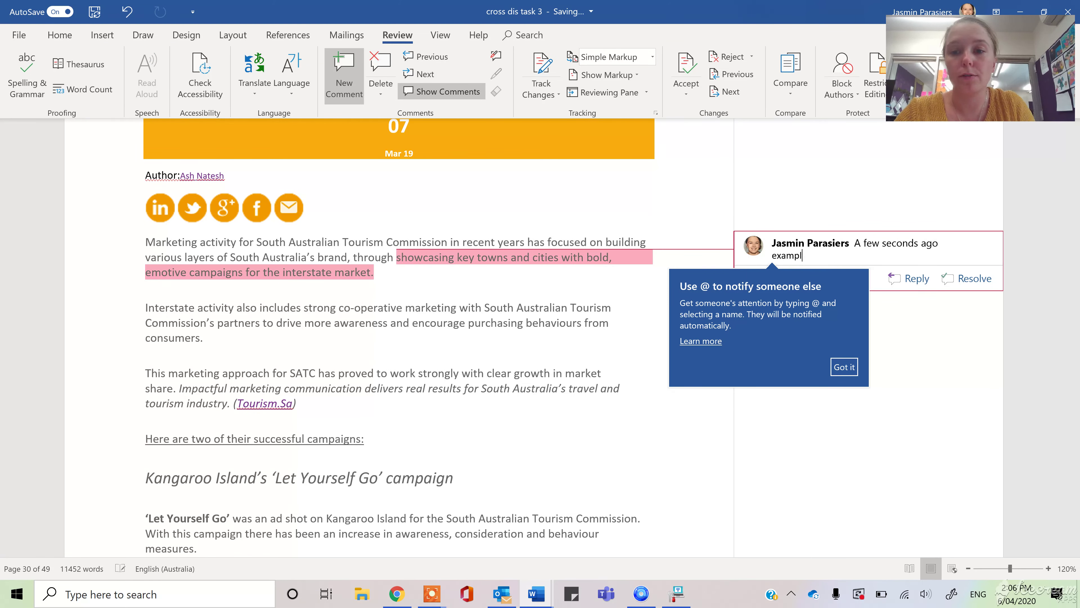
type("es")
left_click(842, 366)
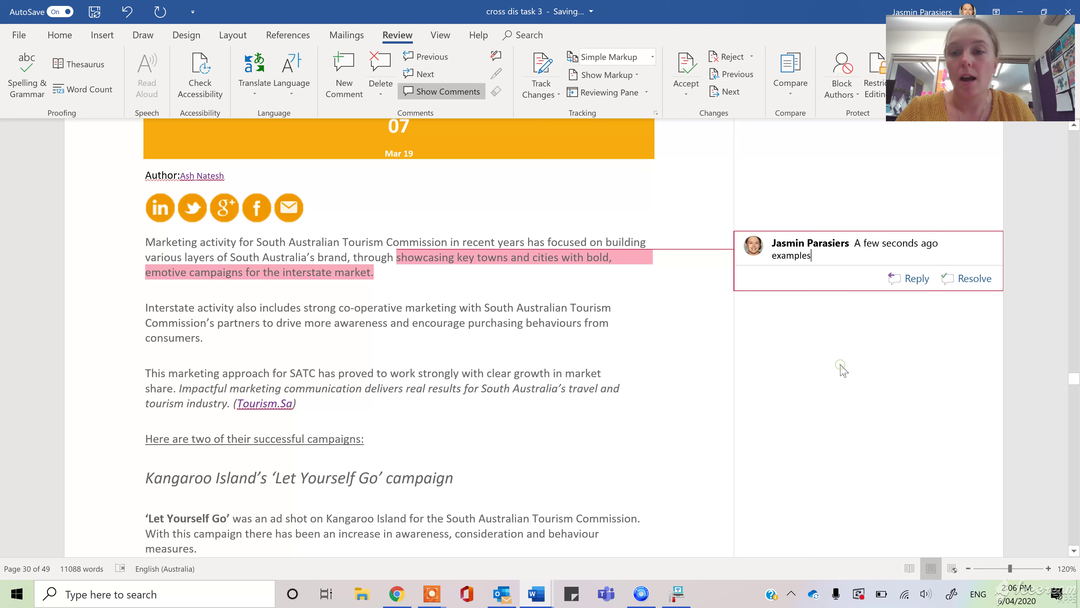
type("of the types of")
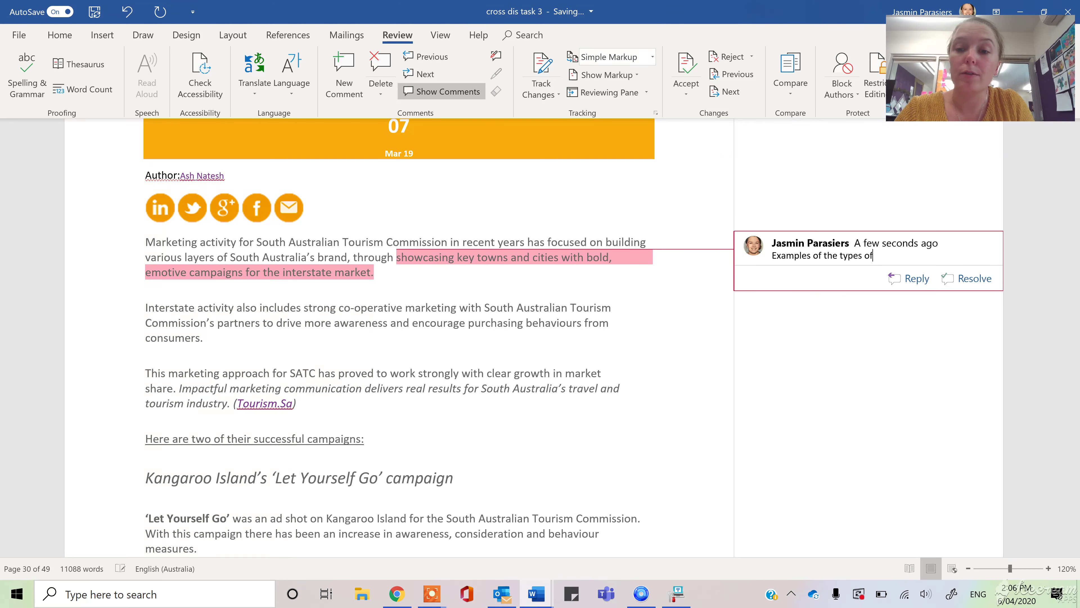
type(" design choices")
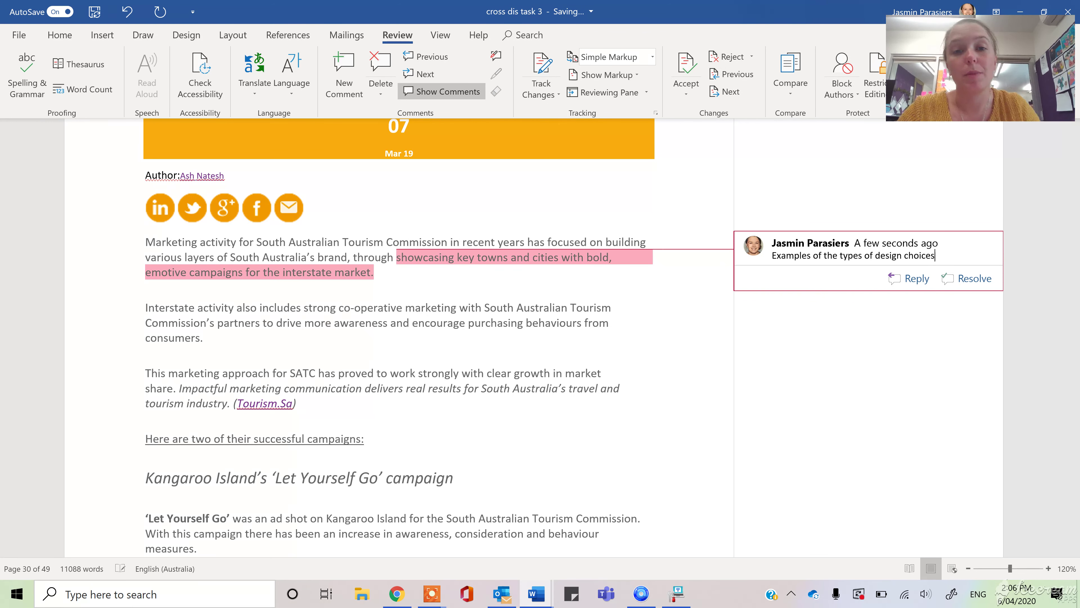
left_click(645, 414)
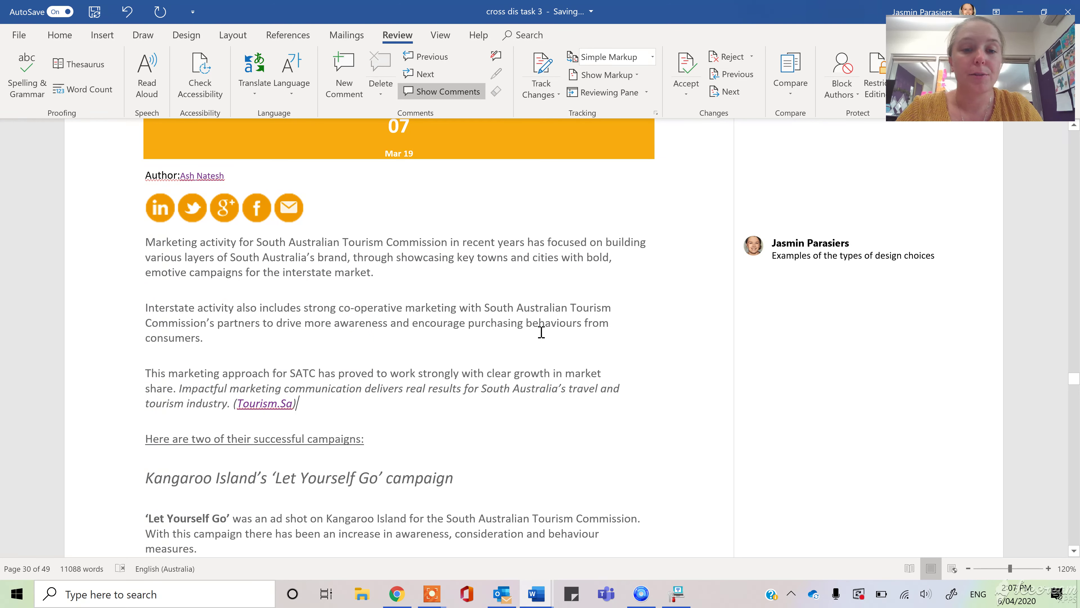
Add the comment 'Awareness, sell SA' to the passage about driving consumers.
left_click_drag(343, 314, 267, 322)
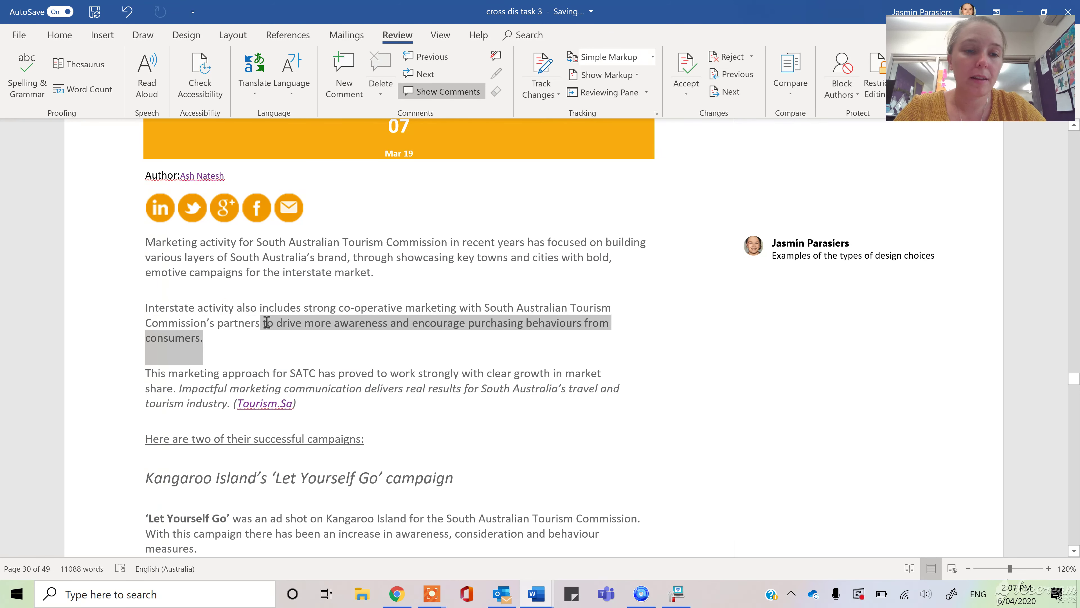
left_click(359, 77)
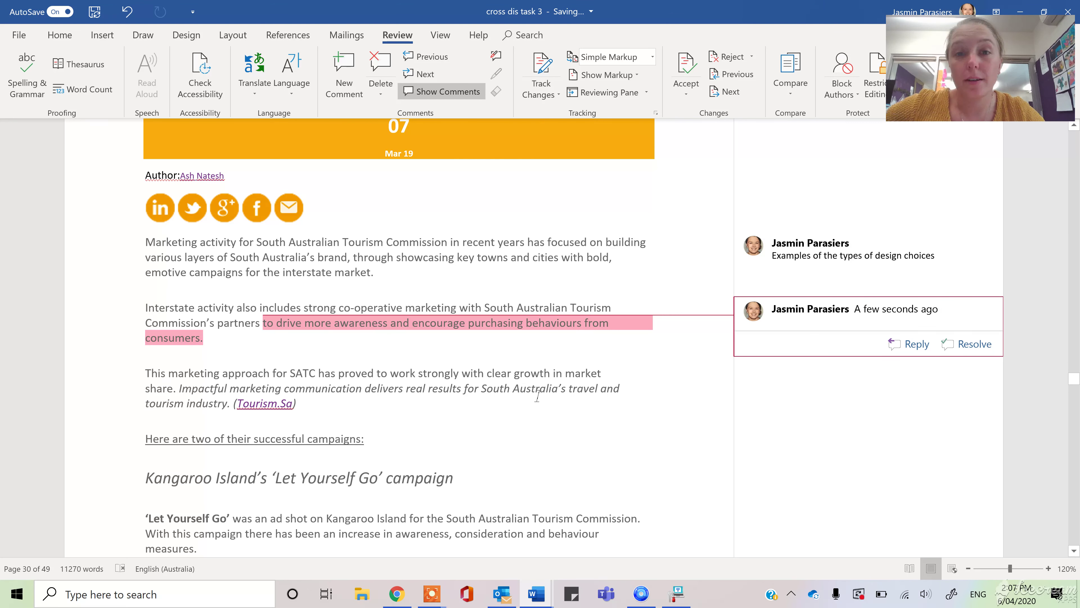
type("Awareness, ")
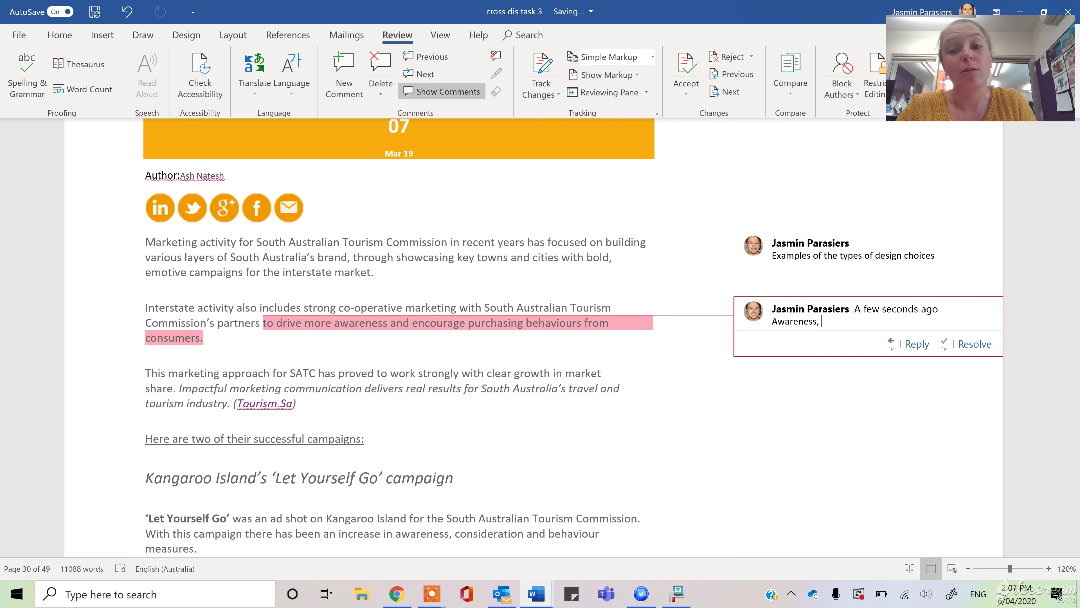
type("sell SA")
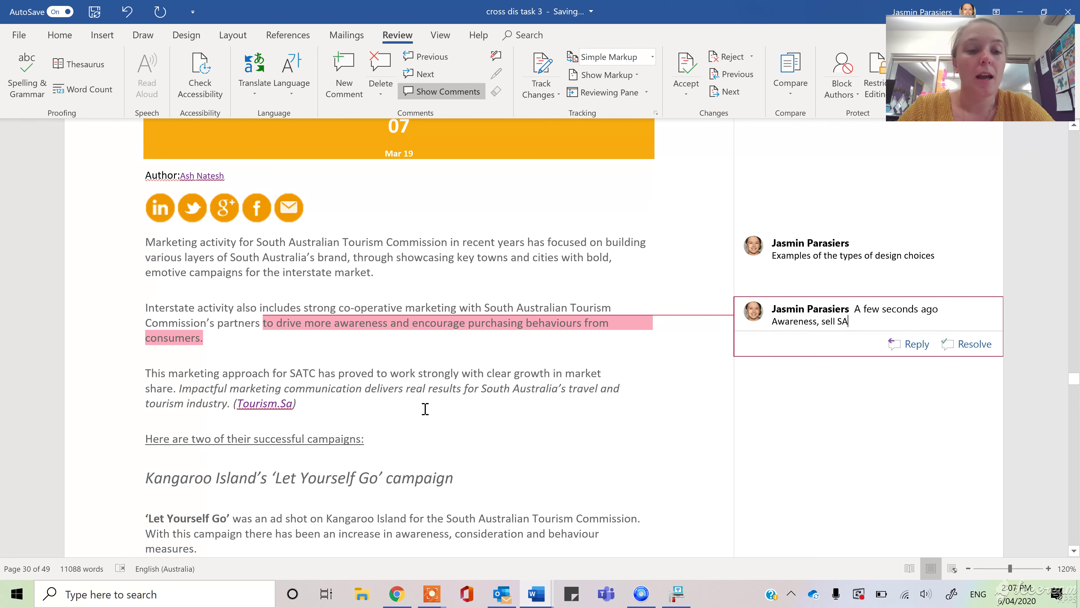
scroll(425, 408, "down", 5)
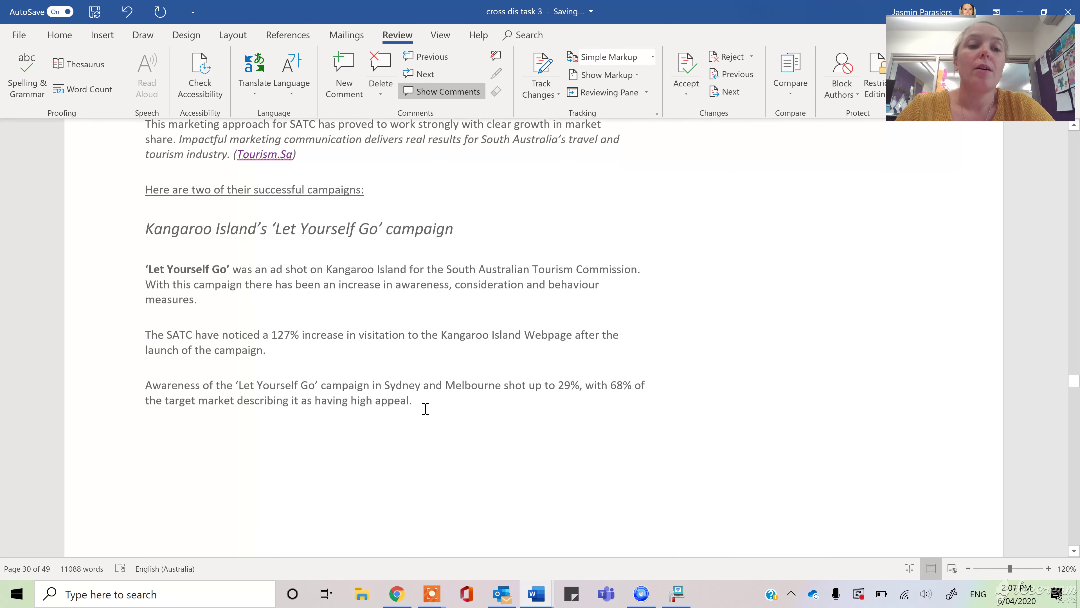
scroll(425, 408, "down", 1)
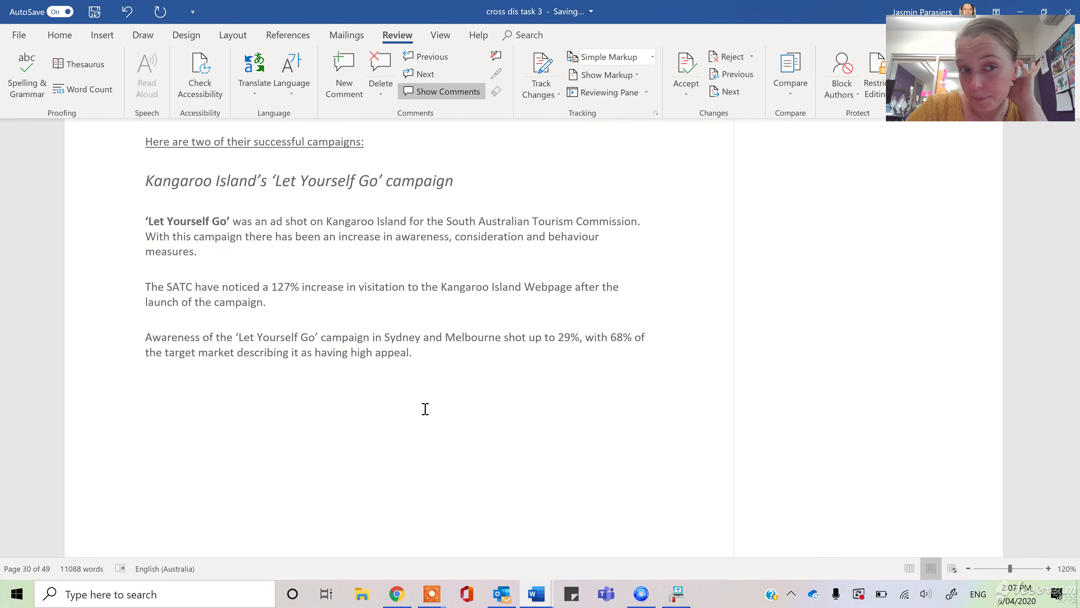
Comment 'Success criteria' on 'an increase in awareness, consideration and behaviour measures'.
left_click(325, 241, "shift")
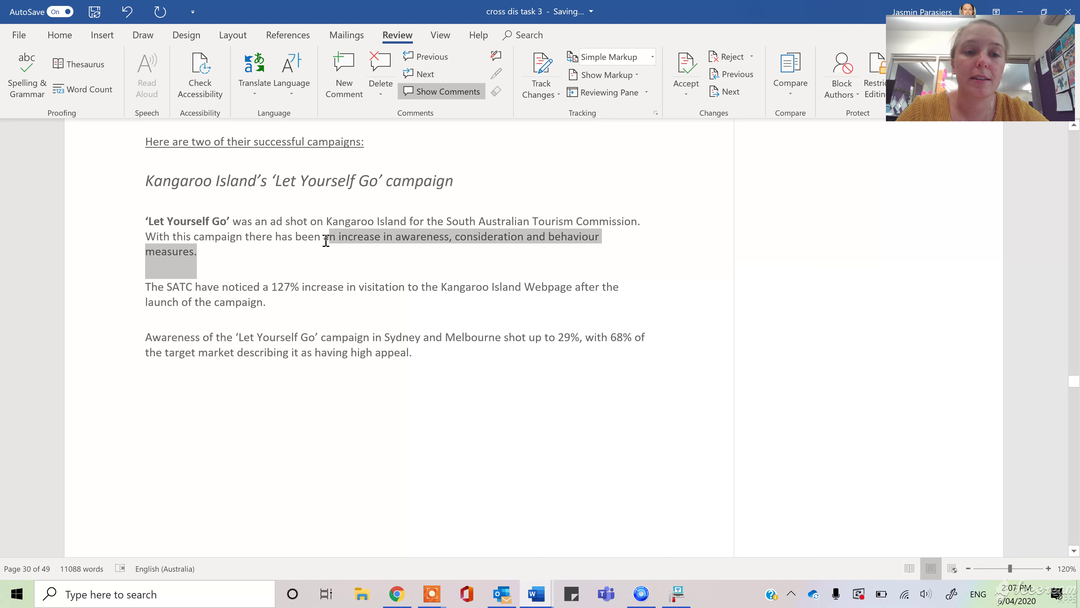
left_click(323, 237, "shift")
left_click(344, 73)
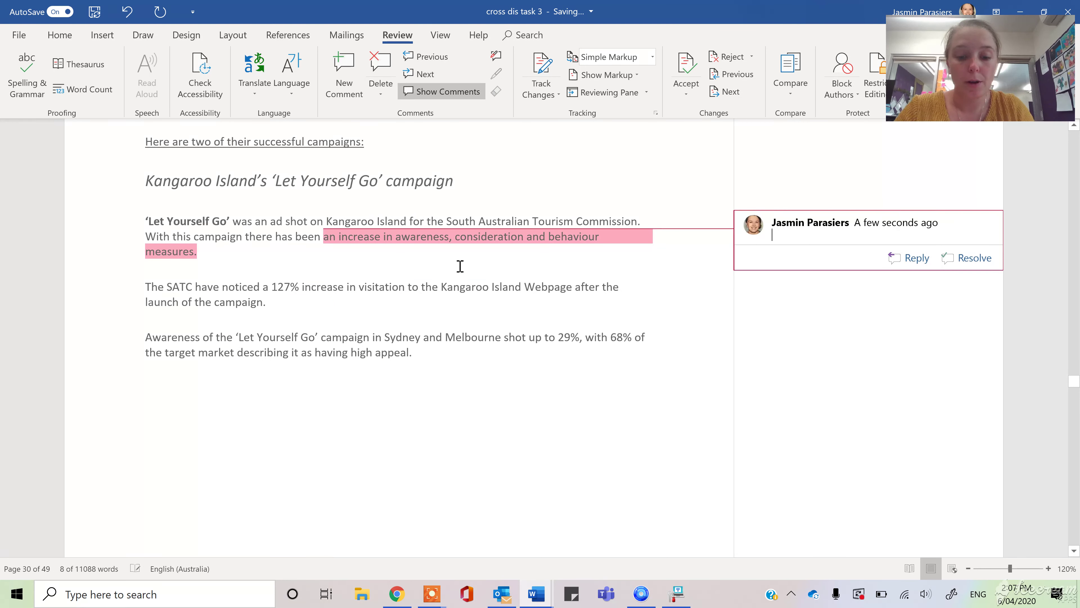
type("Success criter")
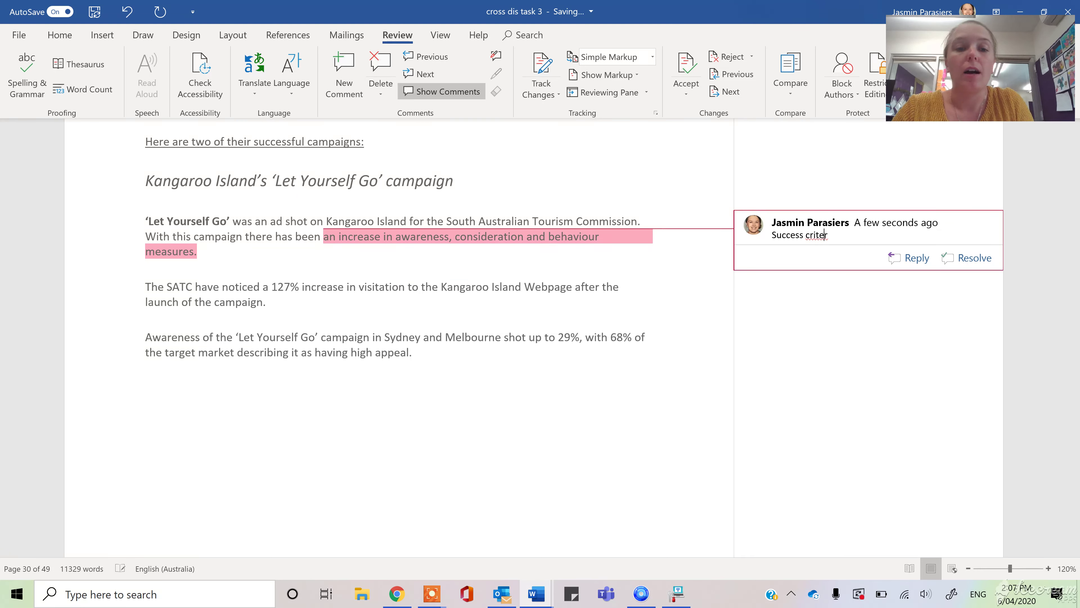
type("ia")
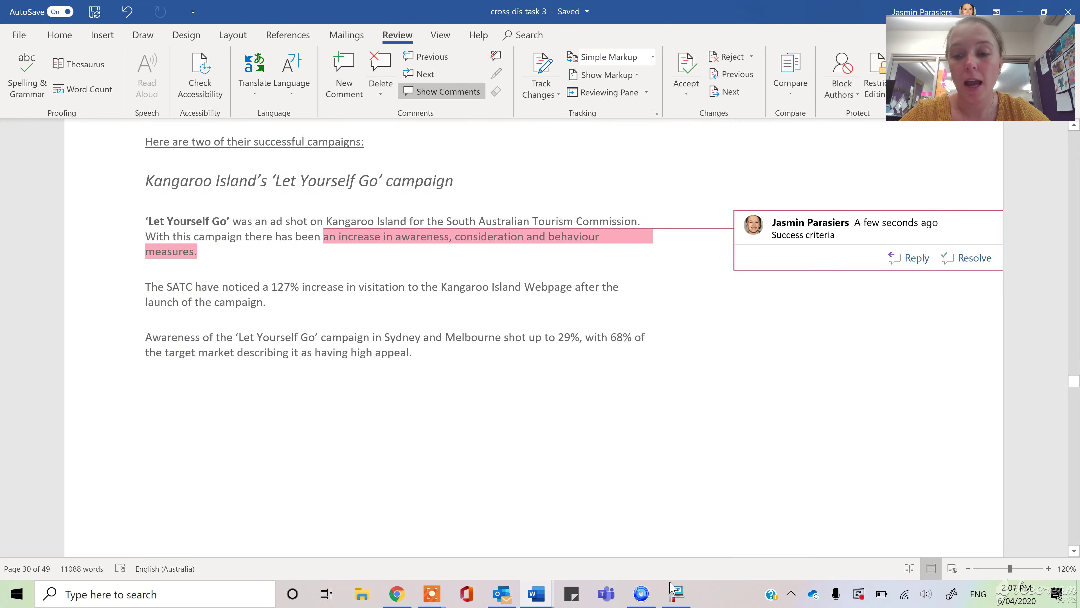
Comment 'evidence of improvement' on the phrase 'noticed a 127% increase'.
left_click(394, 306)
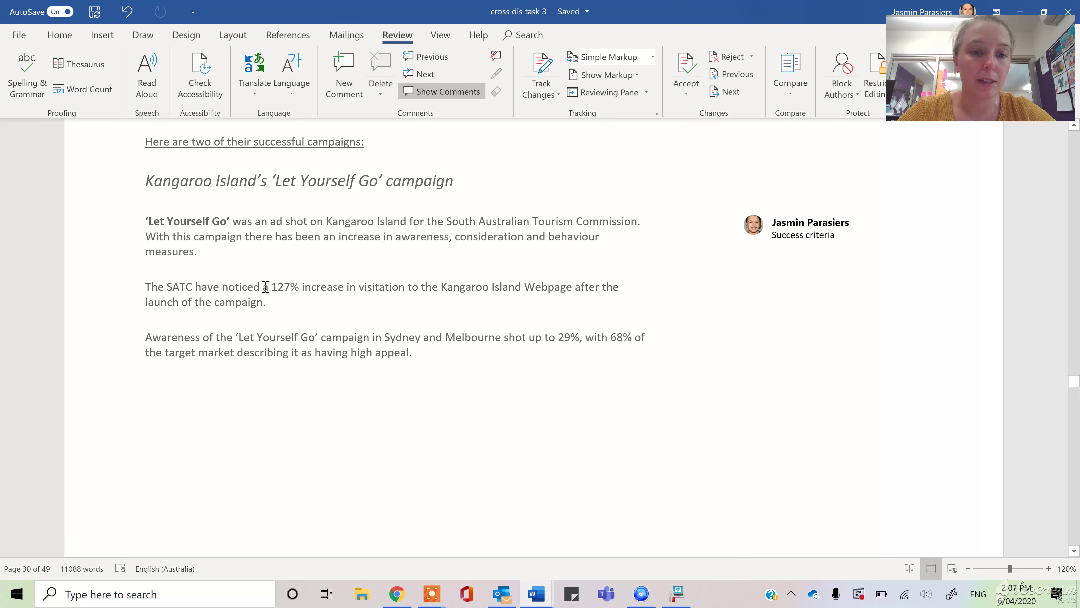
left_click_drag(260, 287, 339, 286)
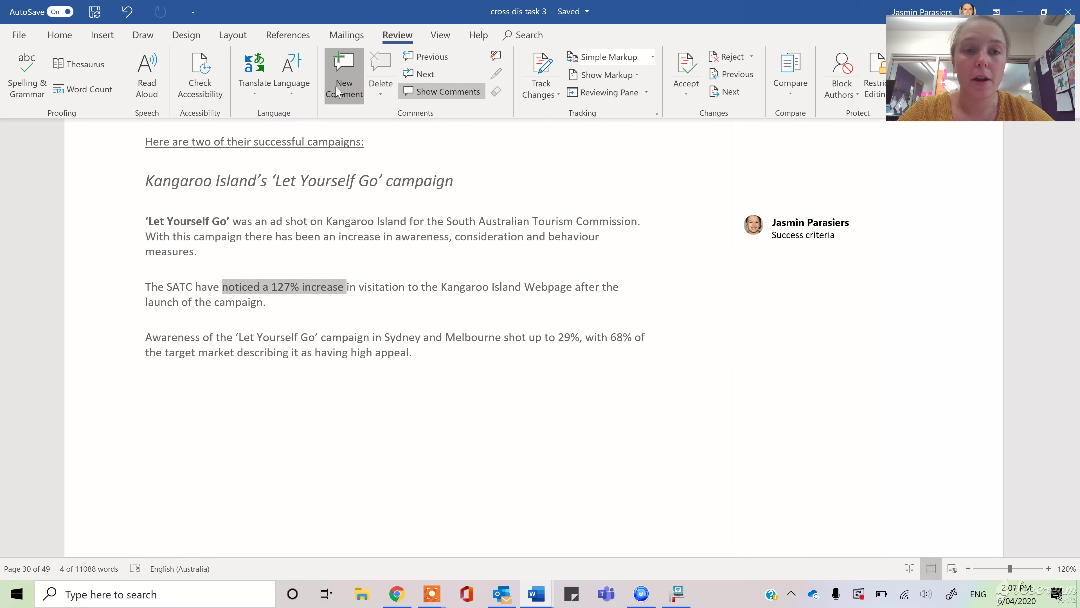
left_click(344, 75)
type("e")
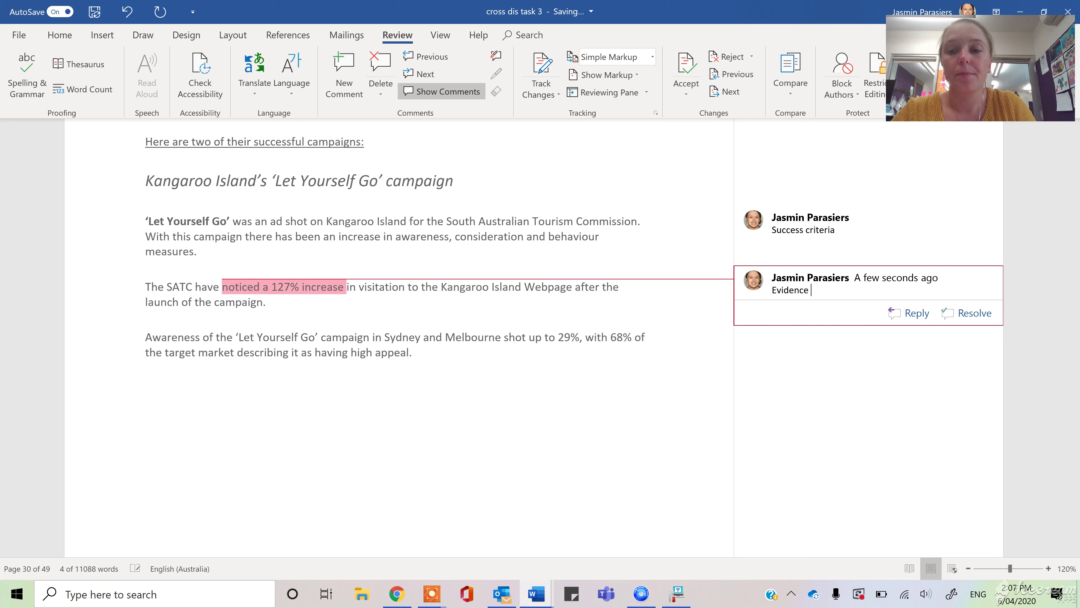
type("vidence of improvement")
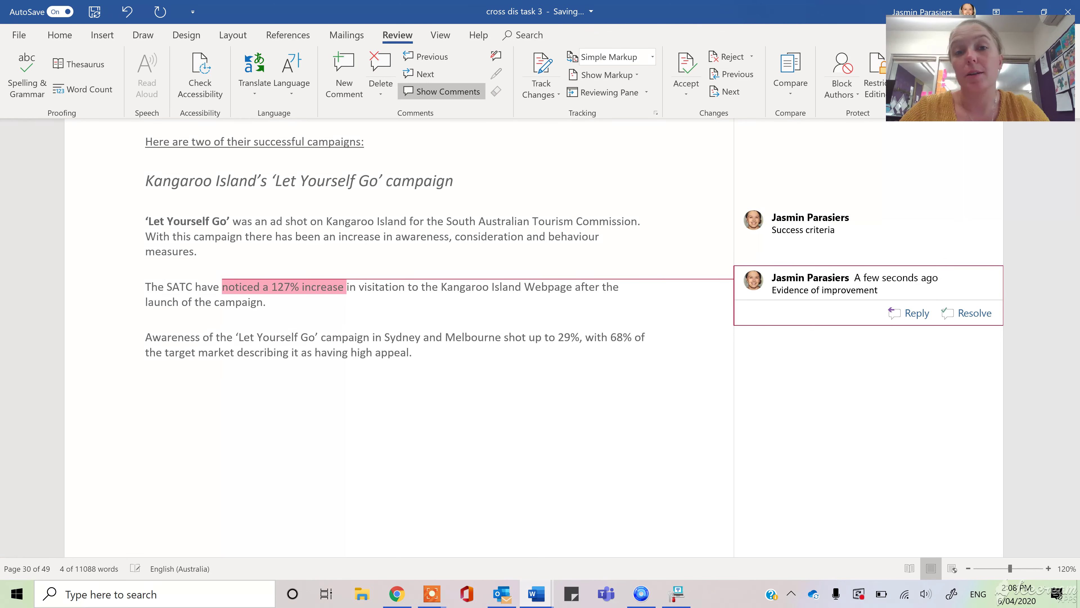
left_click(410, 405)
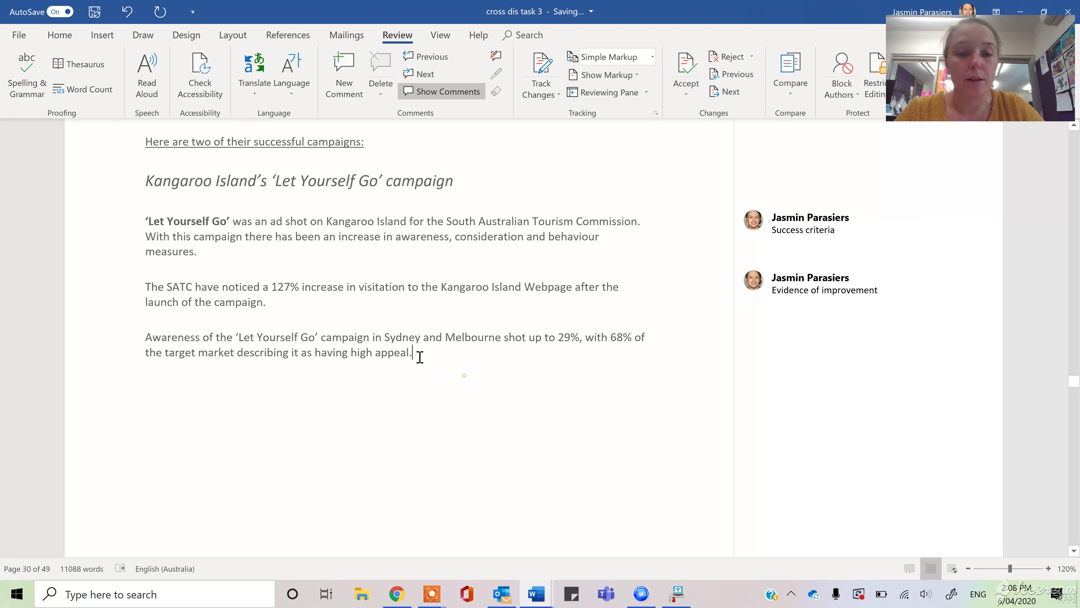
Comment on the Sydney and Melbourne figures that eastern-states people are becoming familiar with the area.
left_click_drag(417, 356, 378, 341)
left_click(345, 74)
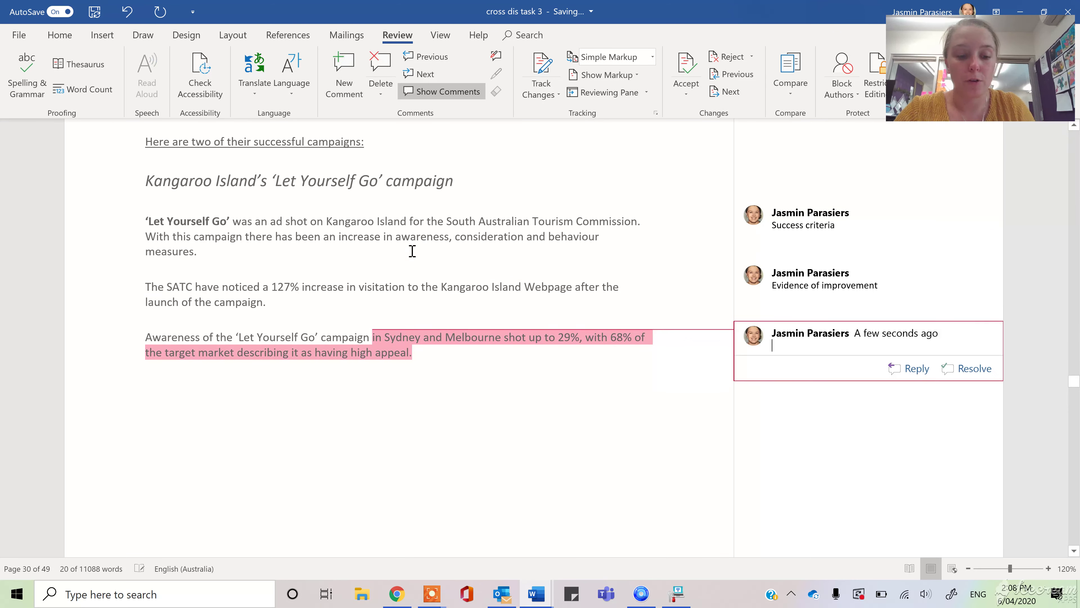
type("From easte")
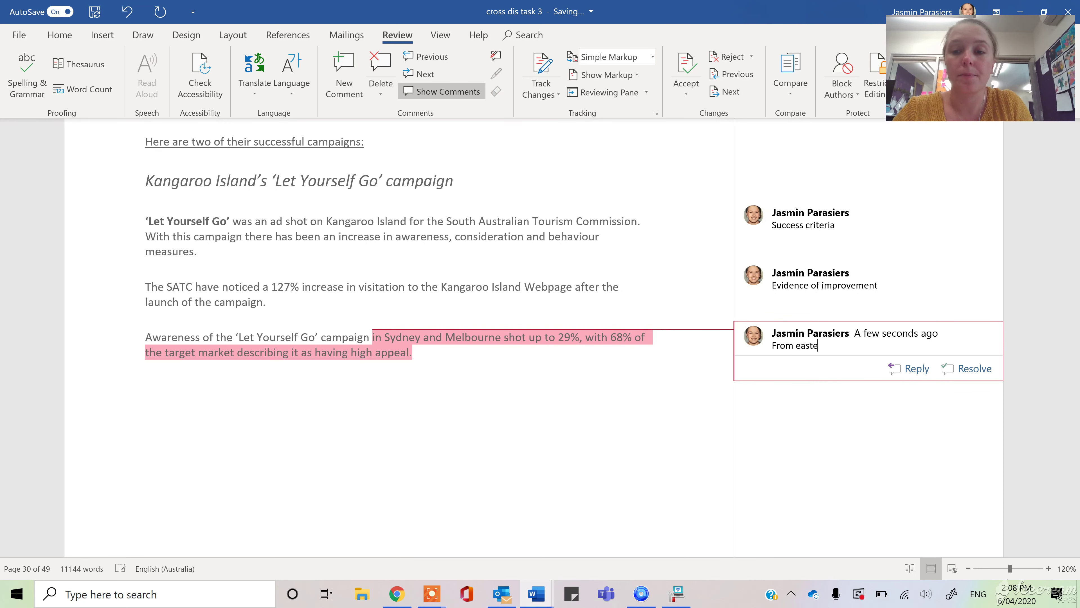
type("rn states - peop")
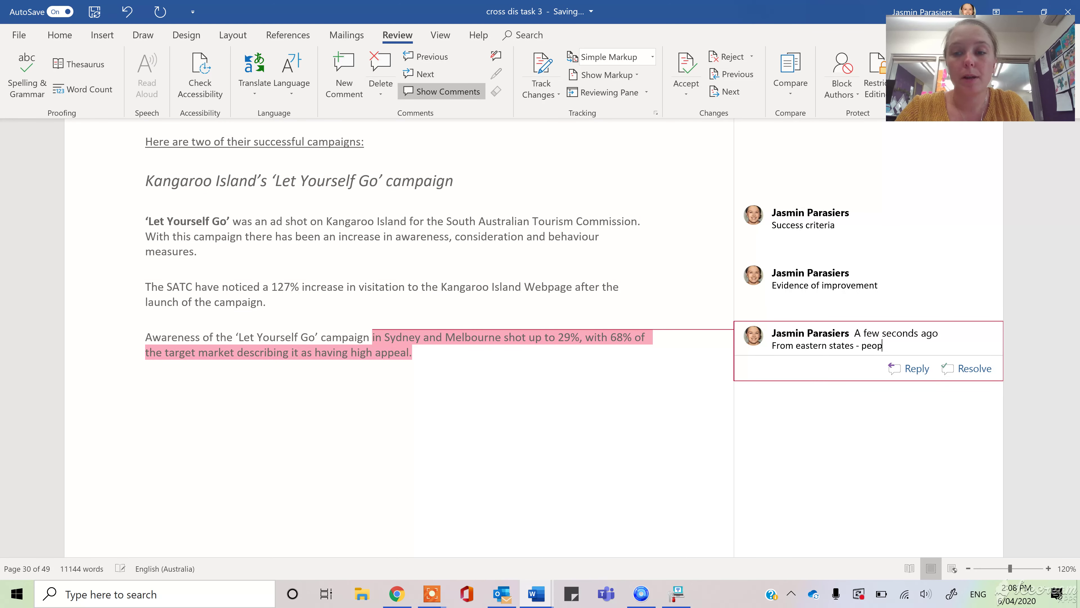
type("le who may not know")
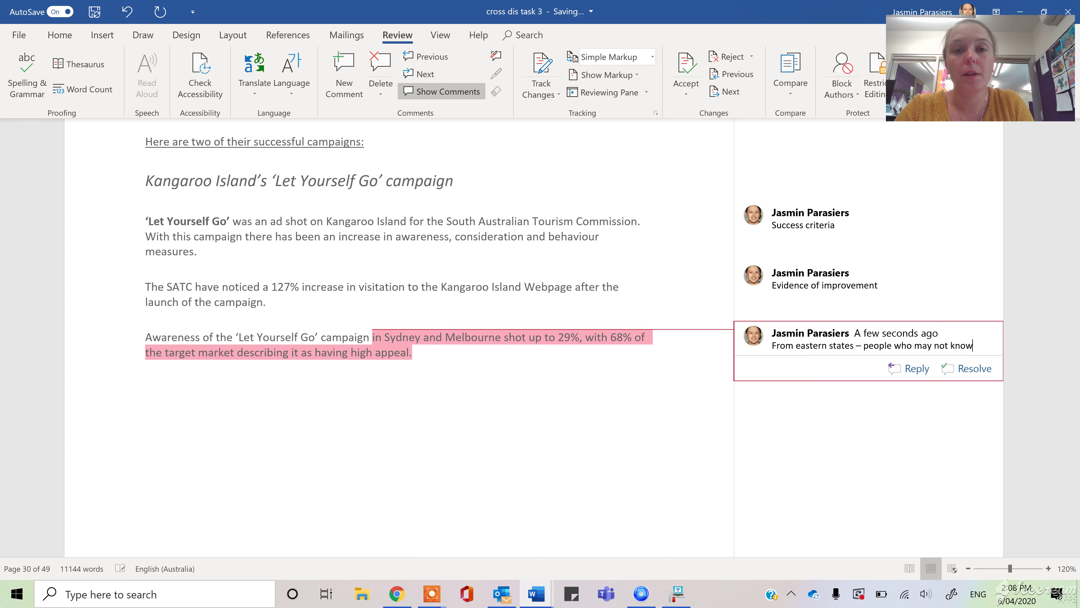
type(" about the area ")
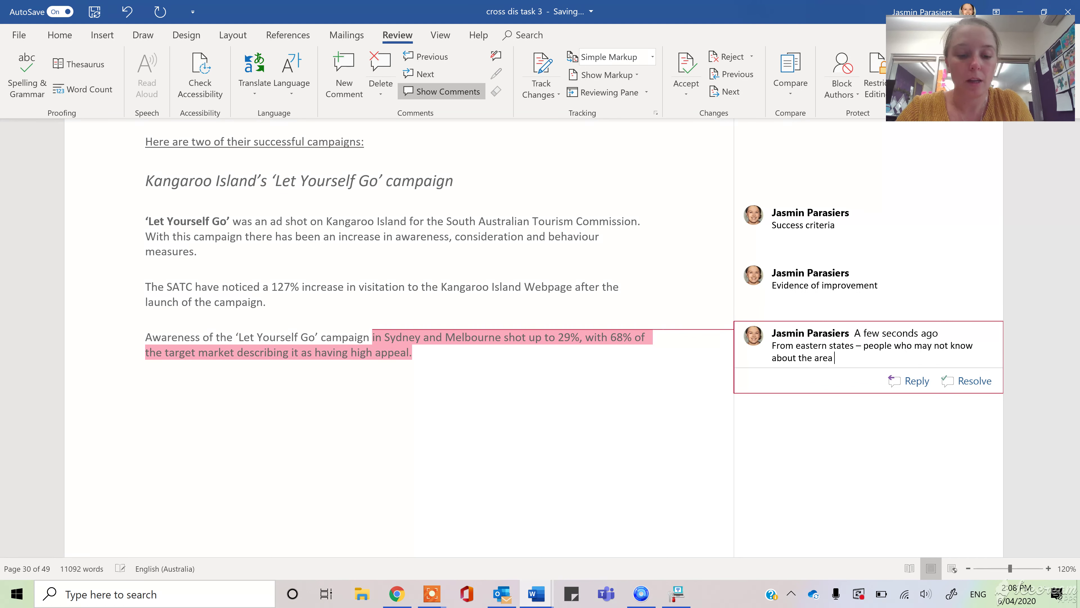
type("becmcing familiar wit")
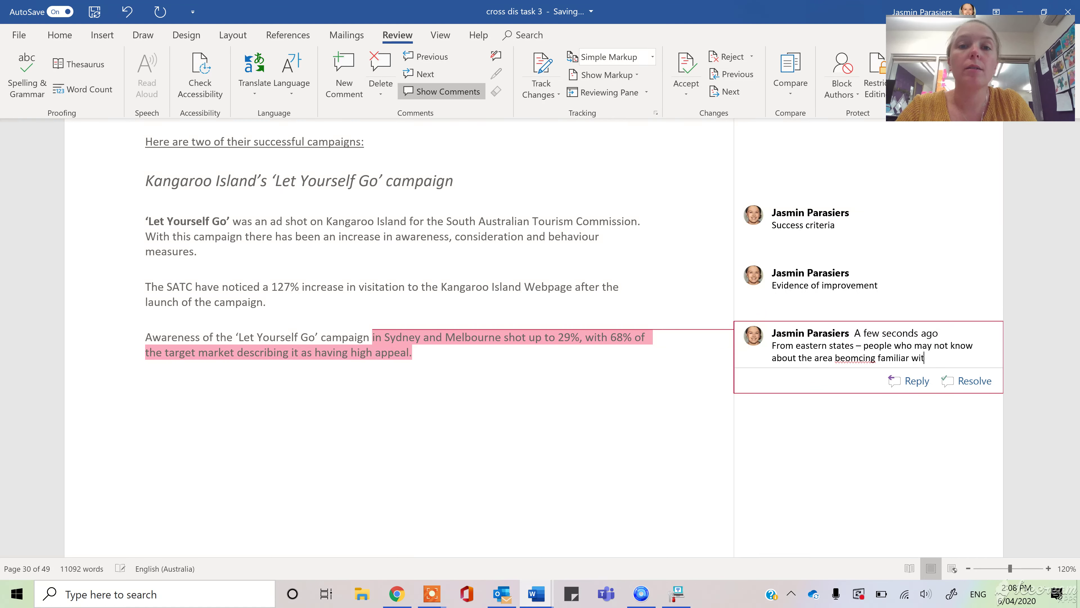
type("h the KI brand")
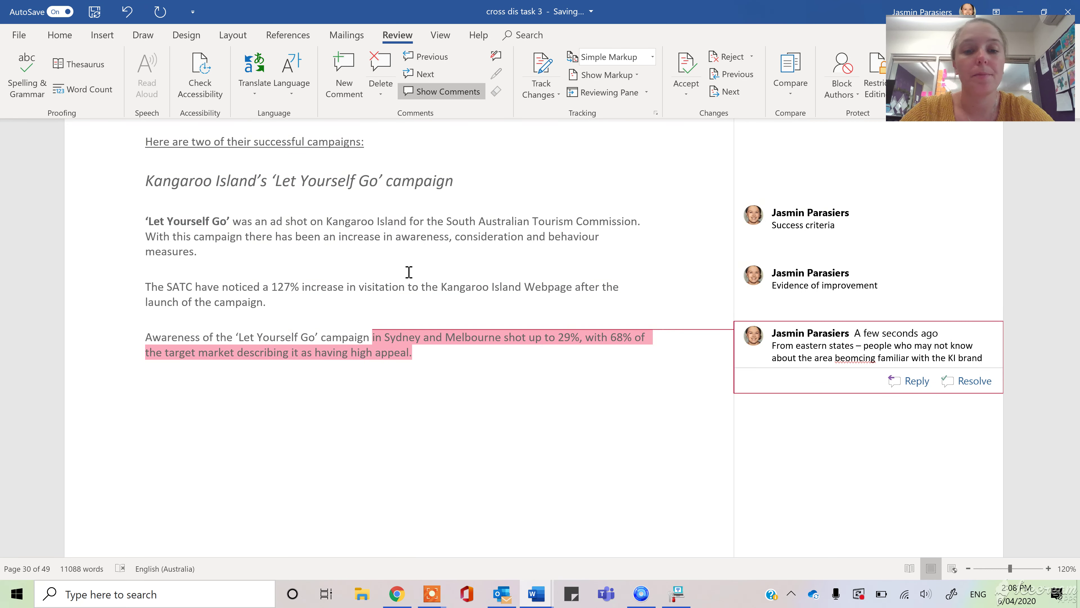
scroll(408, 272, "down", 5)
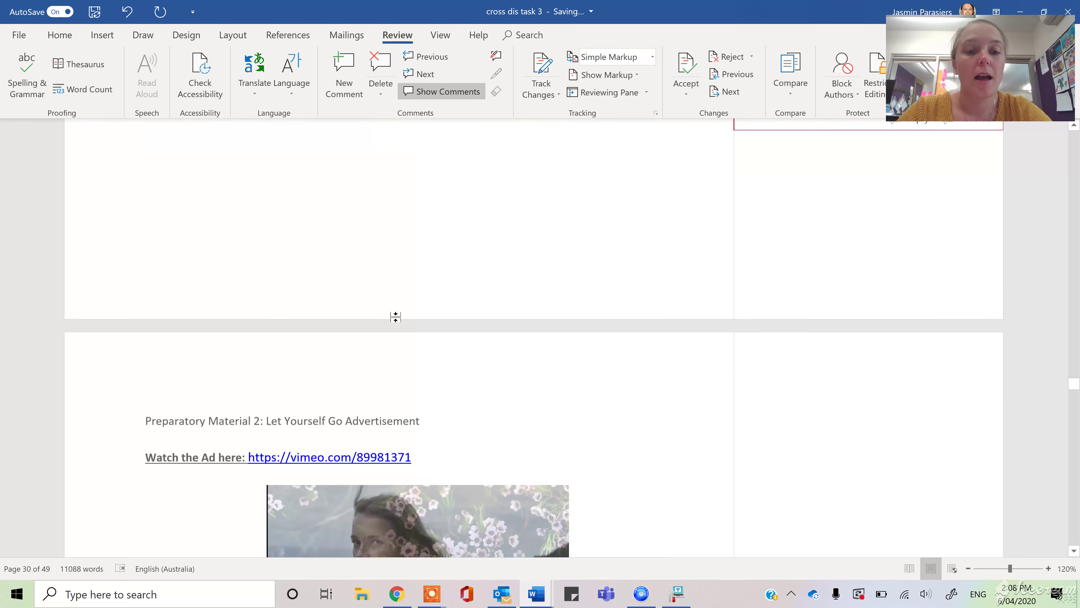
scroll(397, 317, "up", 7)
scroll(396, 317, "up", 8)
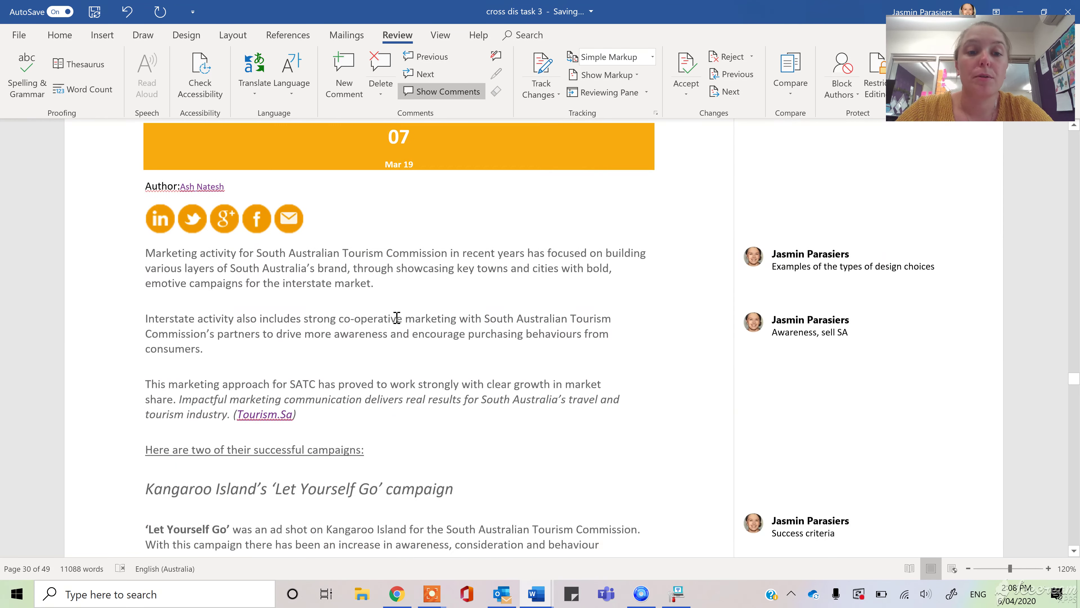
scroll(396, 317, "down", 10)
scroll(397, 317, "down", 1)
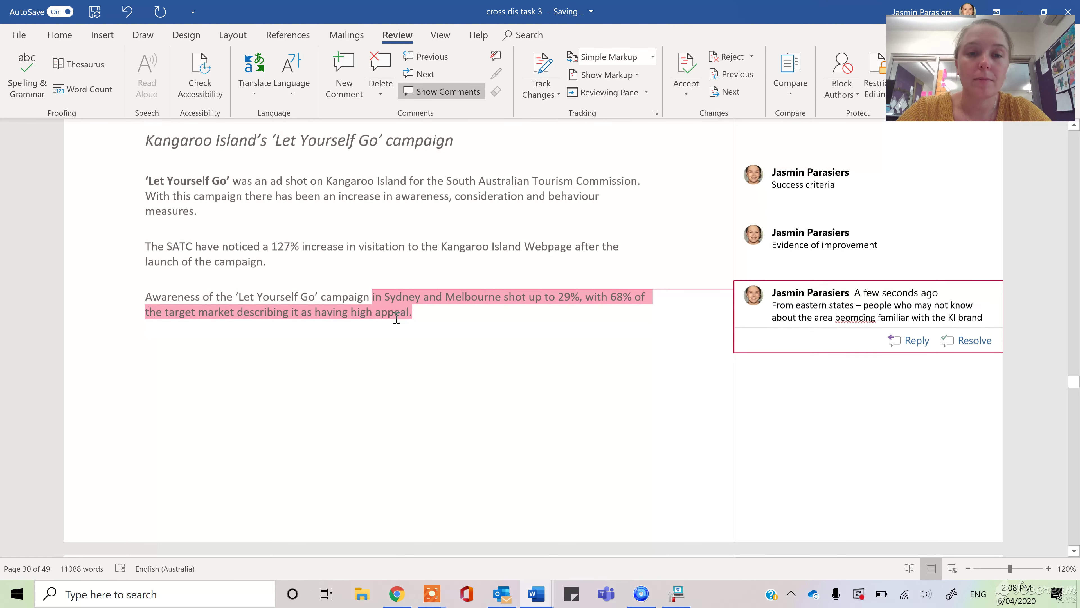
left_click(472, 355)
scroll(472, 355, "down", 10)
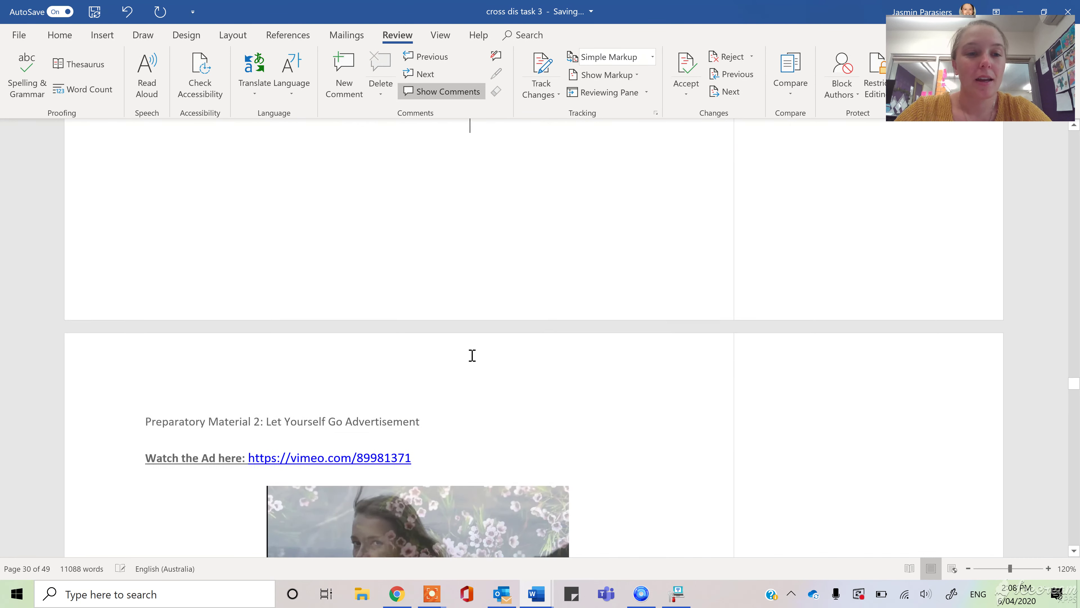
scroll(471, 355, "down", 1)
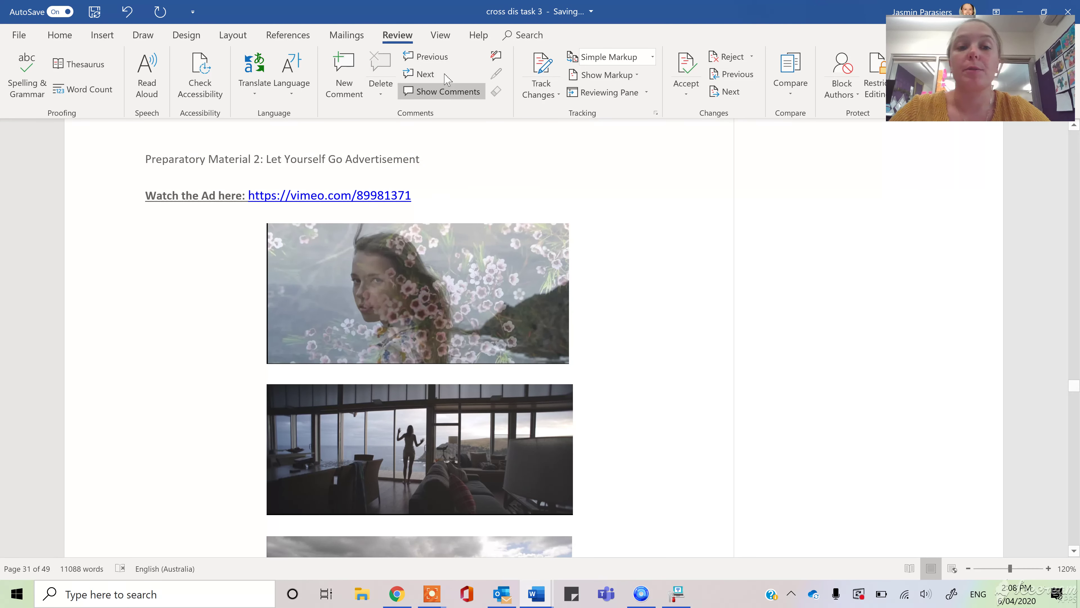
Comment 'SATC (South Australian Tourism Commission) - the ad that was so successful.' on 'Advertisement'.
left_click(438, 159)
left_click(365, 92)
type("SATC ")
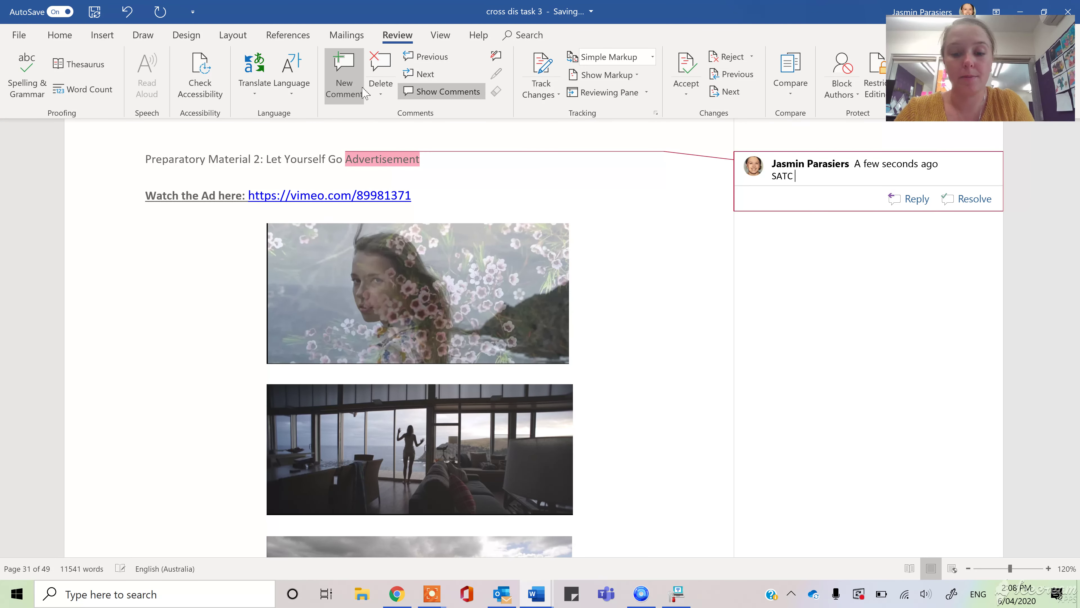
type("(South Austral")
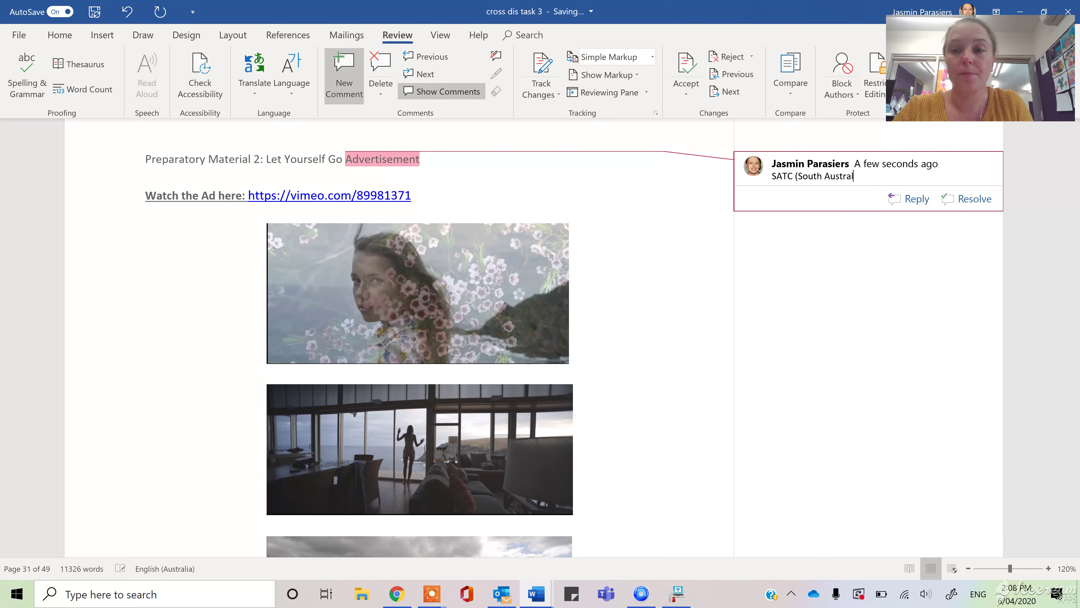
type("ian Tourism Commission)")
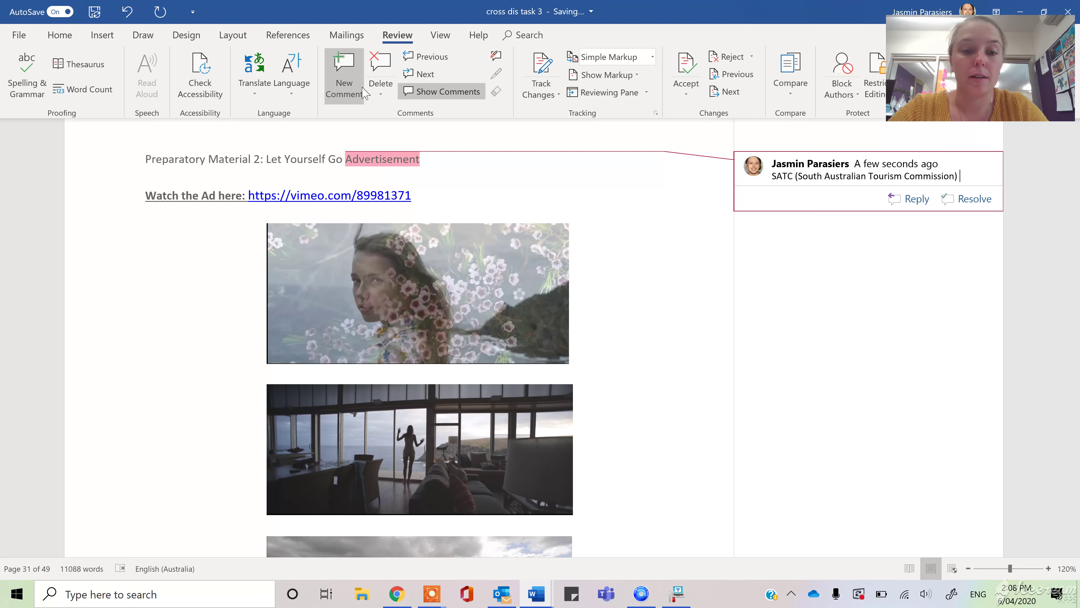
type(" -")
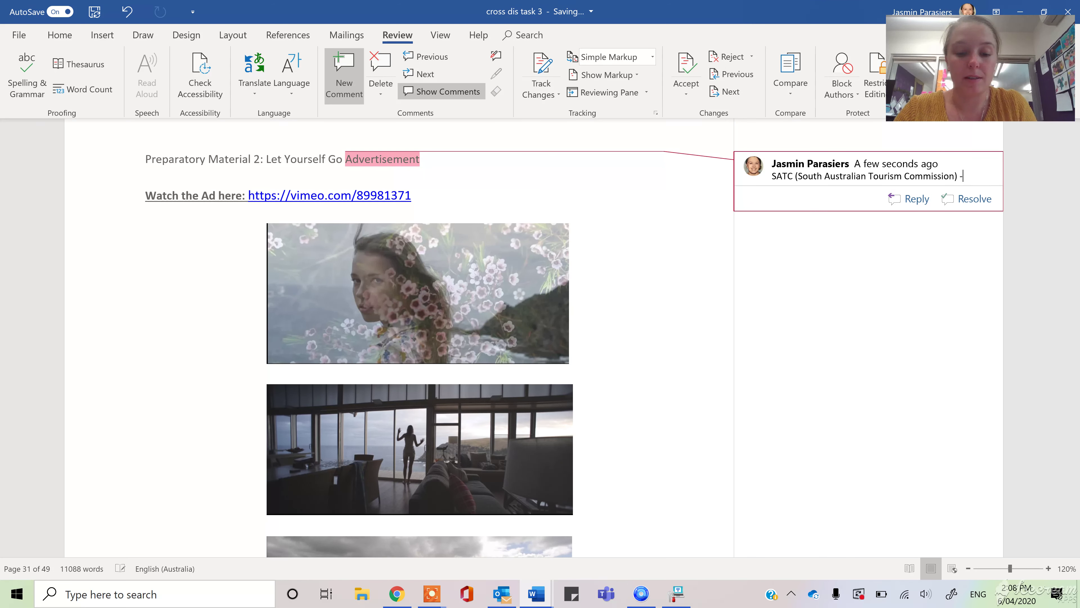
type(" the ad that was s")
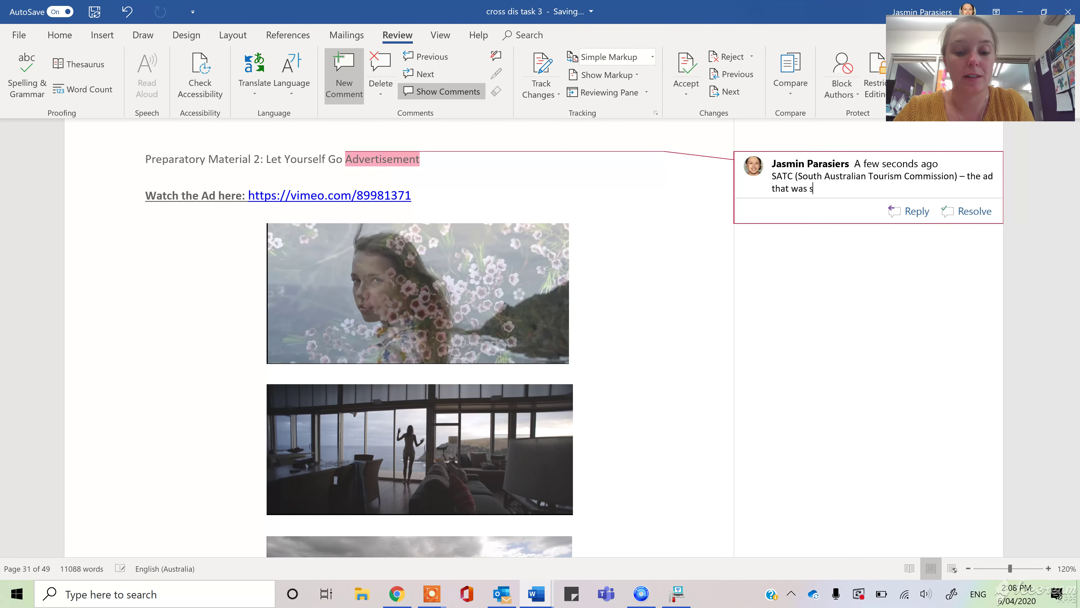
type("o successful.")
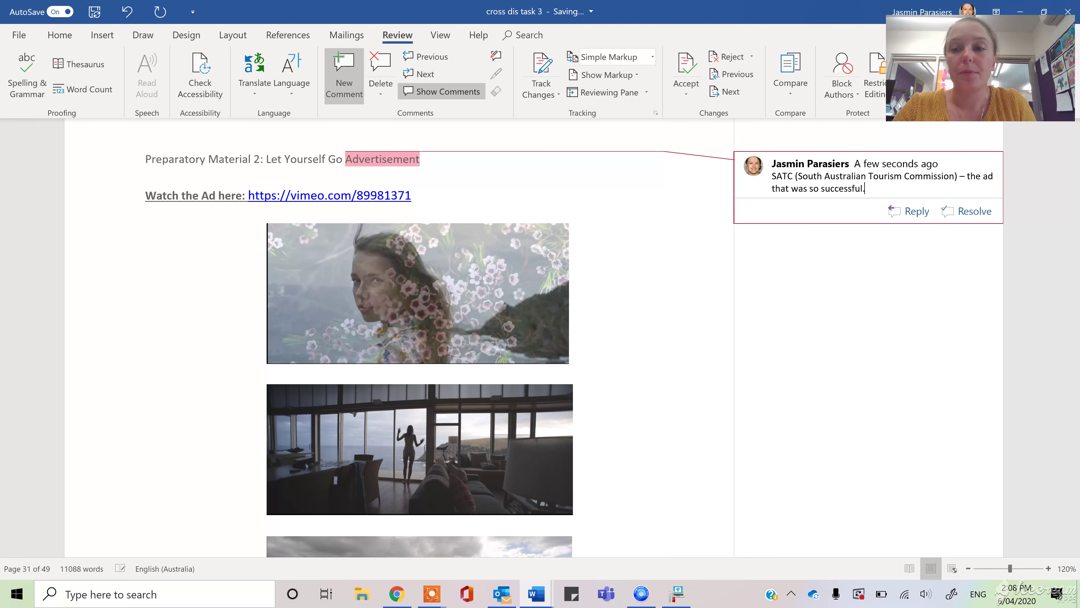
scroll(362, 220, "down", 2)
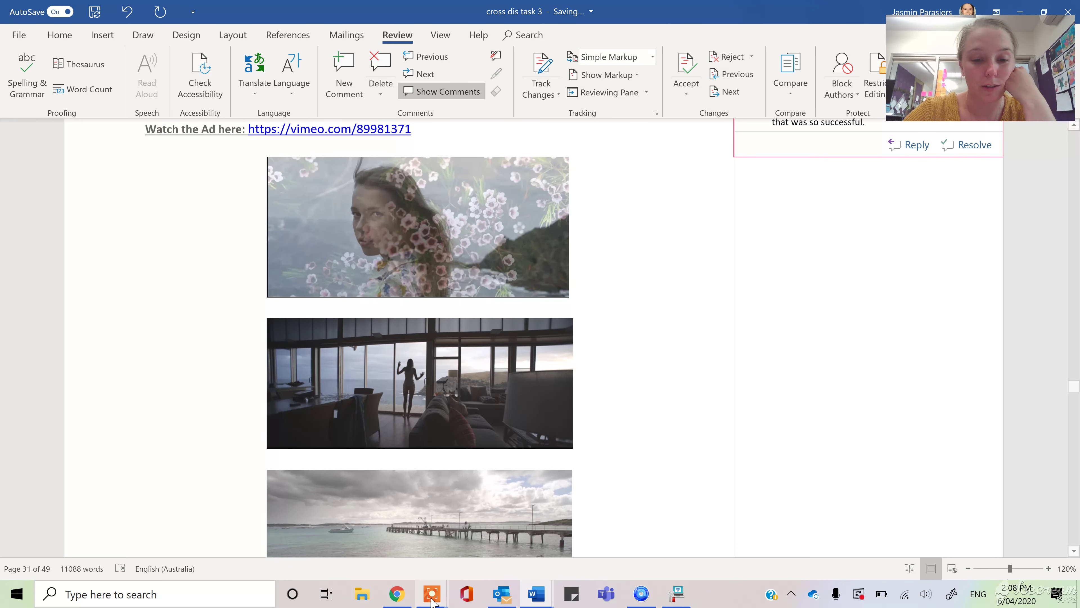
Switch briefly to the browser and bring the Word document back to the front.
left_click(409, 597)
left_click(411, 599)
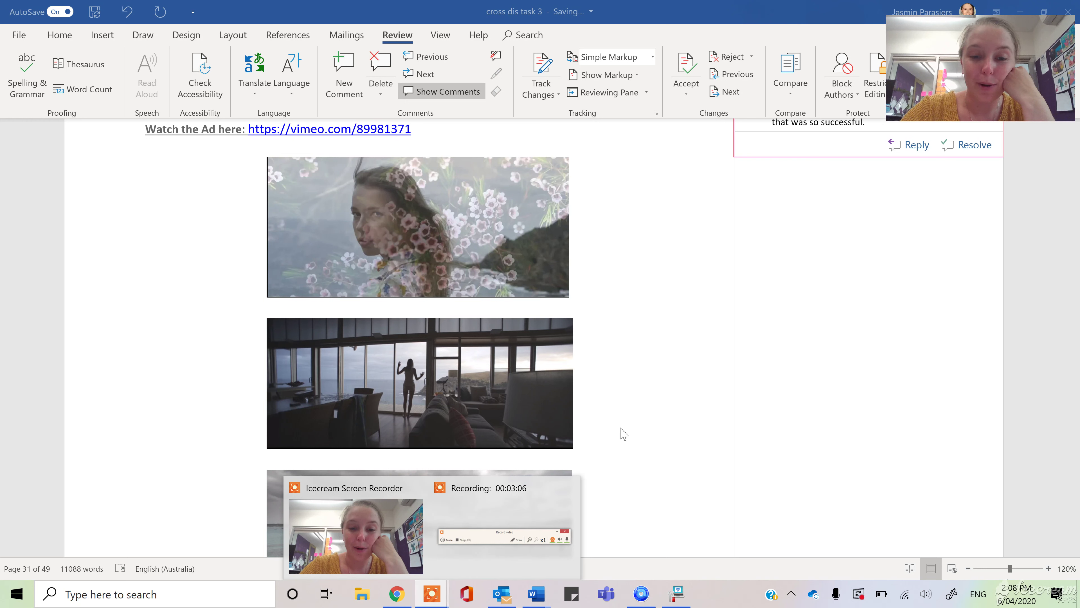
left_click(650, 409)
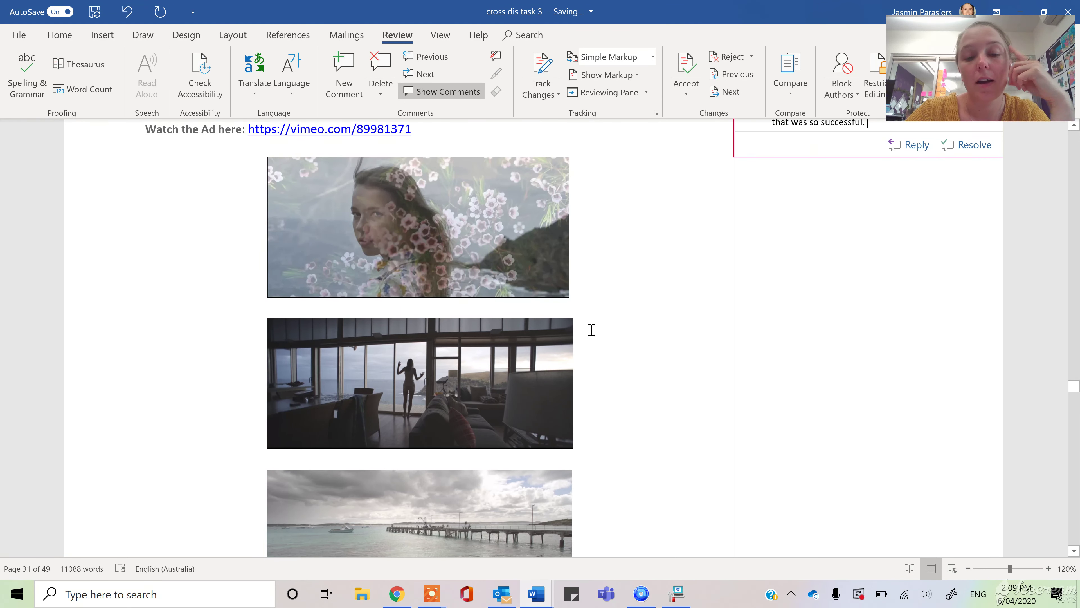
Scroll past the advertisement photos to 'Preparatory Material 3: Tourism Models'.
scroll(591, 330, "down", 4)
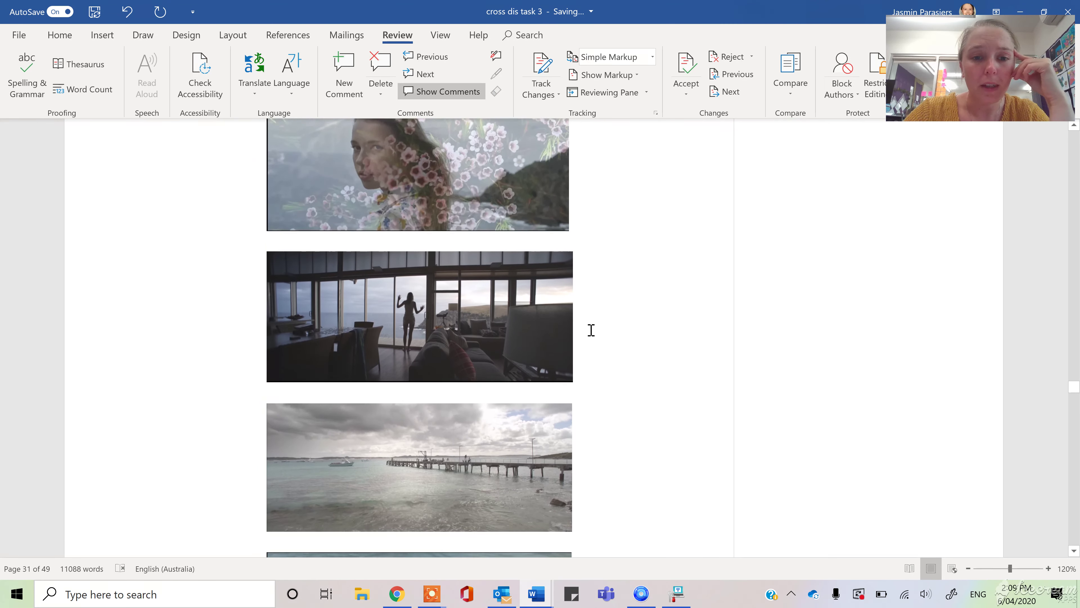
scroll(591, 330, "down", 5)
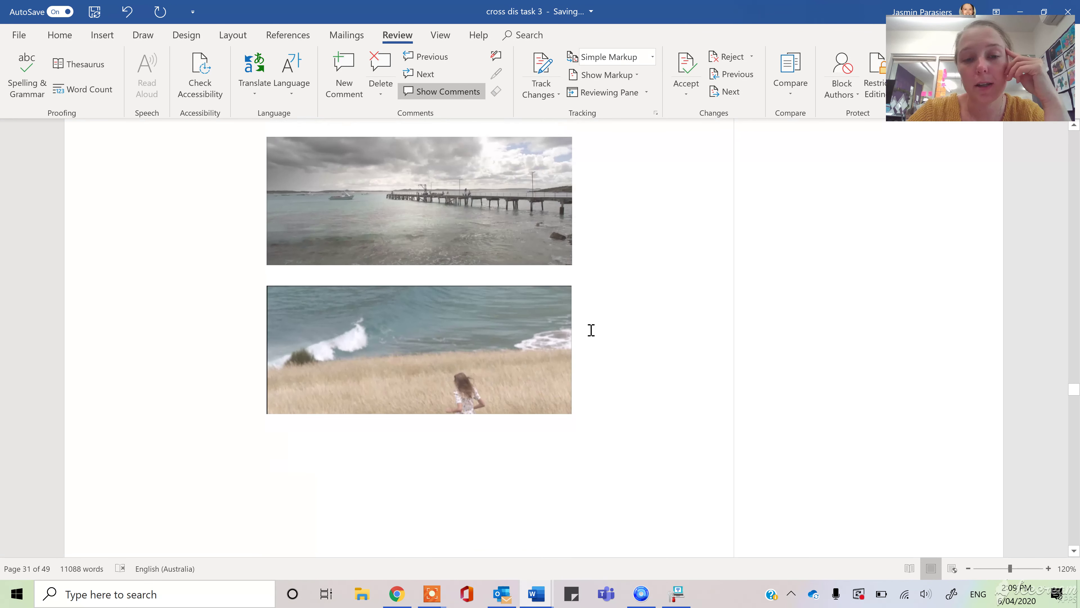
scroll(591, 330, "up", 4)
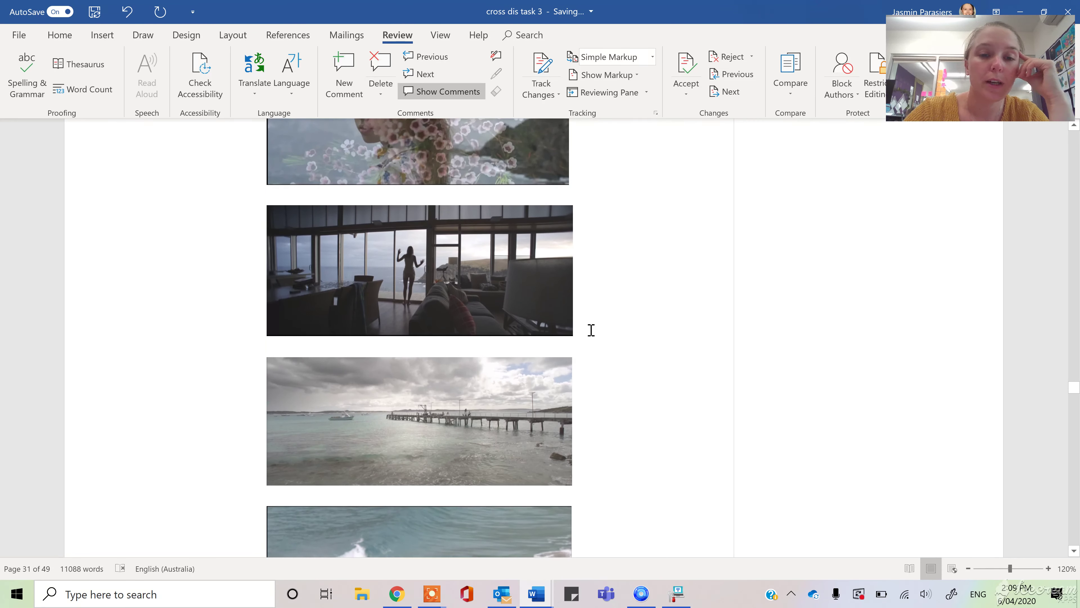
scroll(588, 266, "up", 4)
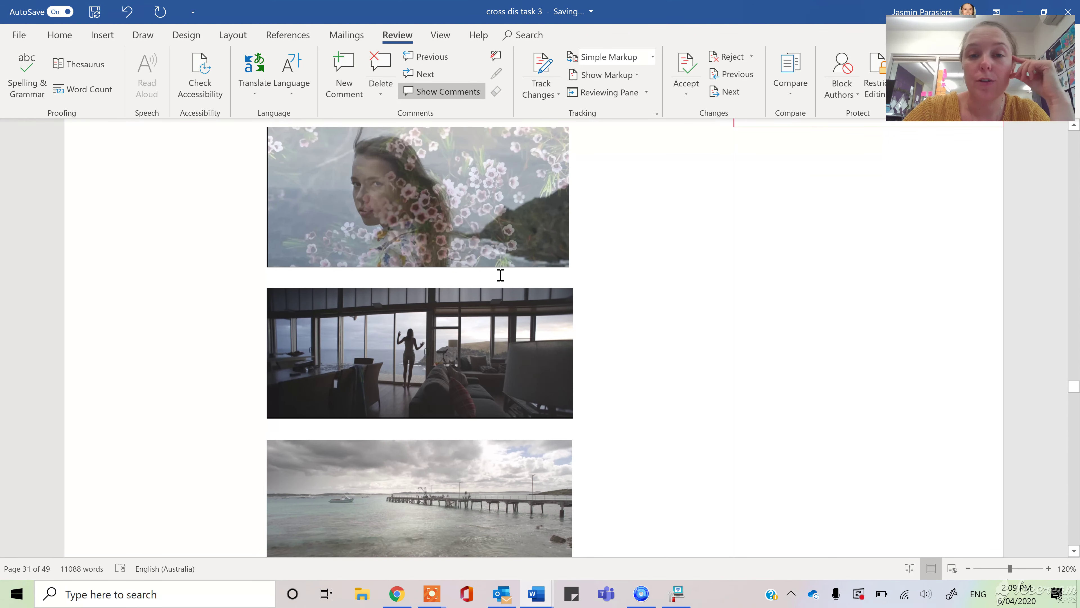
scroll(501, 276, "down", 5)
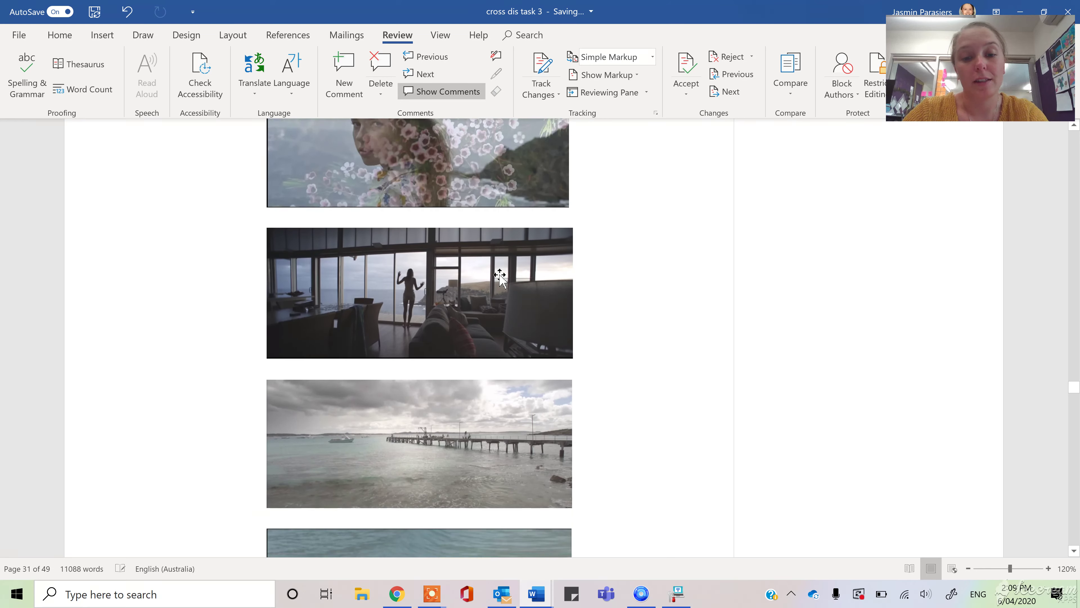
scroll(499, 275, "up", 9)
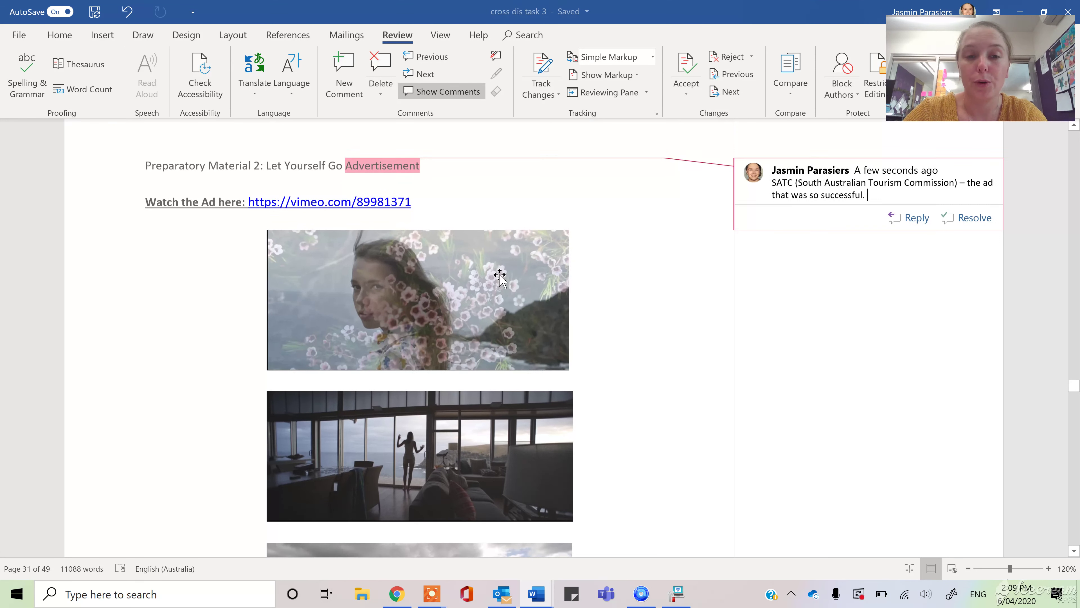
scroll(500, 275, "down", 13)
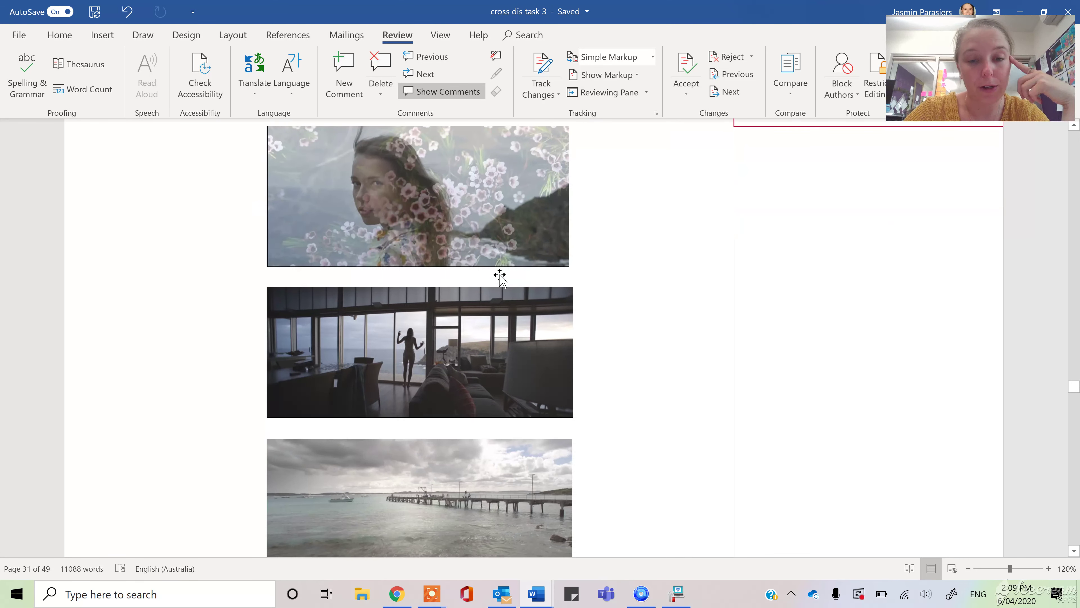
scroll(499, 275, "down", 10)
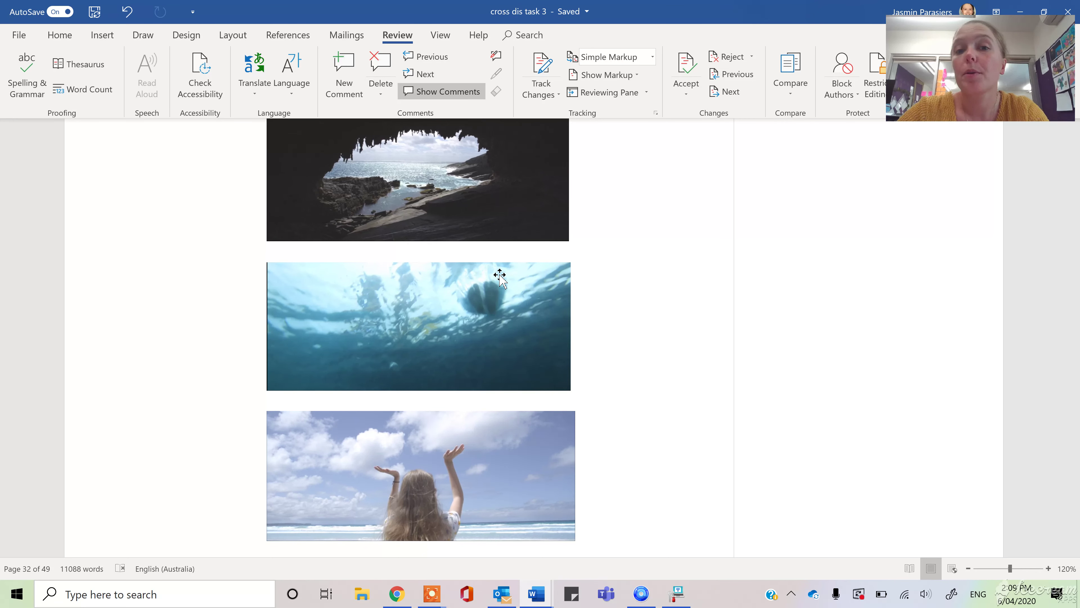
scroll(499, 276, "down", 10)
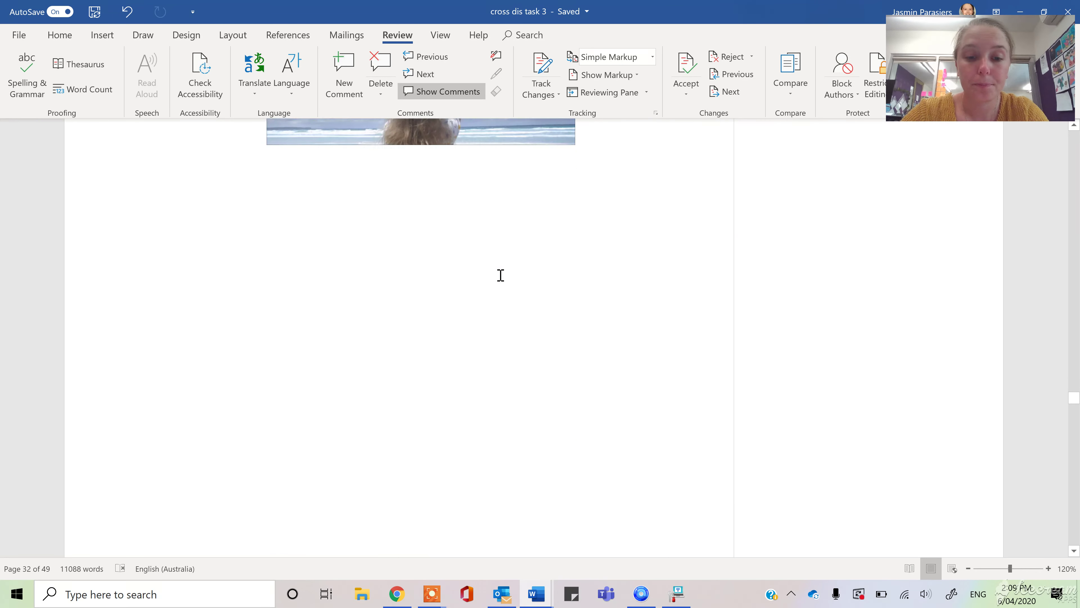
scroll(500, 275, "down", 6)
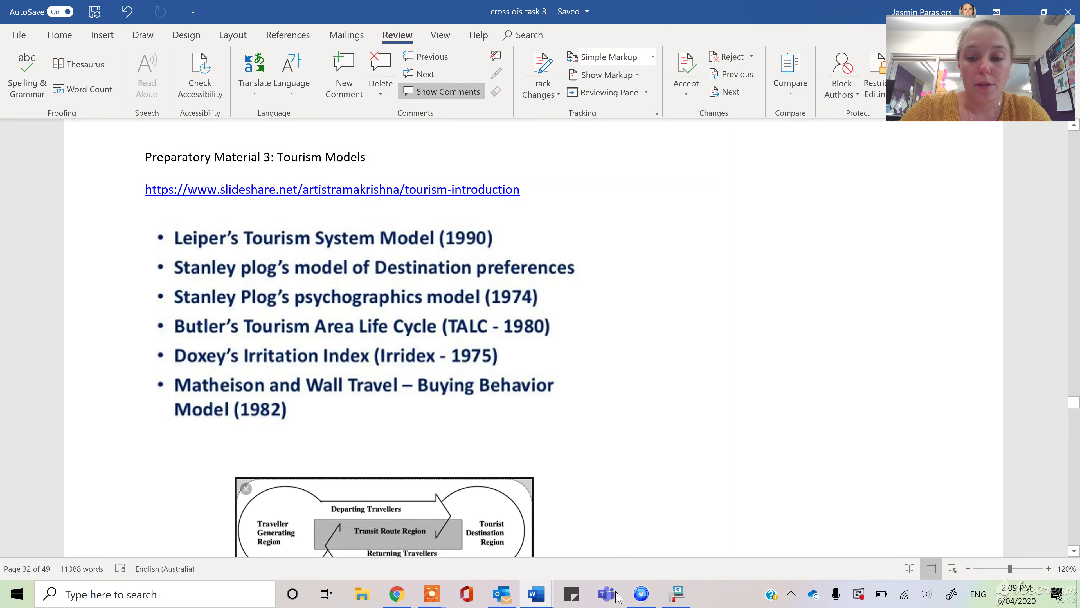
Check the screen recorder, then scroll past the Leiper, Plog and Butler diagrams to Doxey's Irridex.
left_click(431, 600)
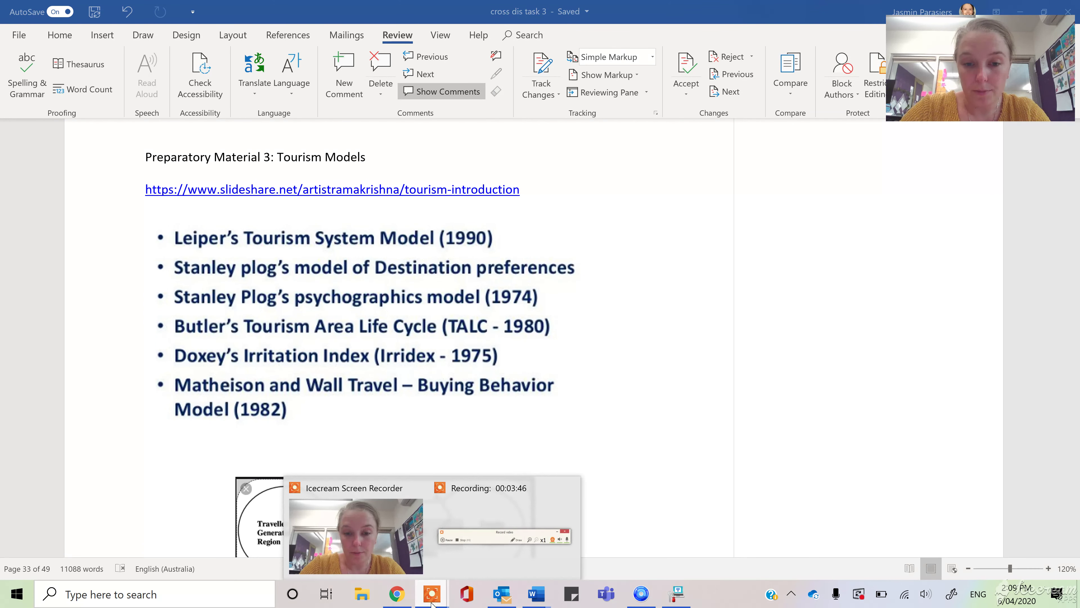
left_click(431, 601)
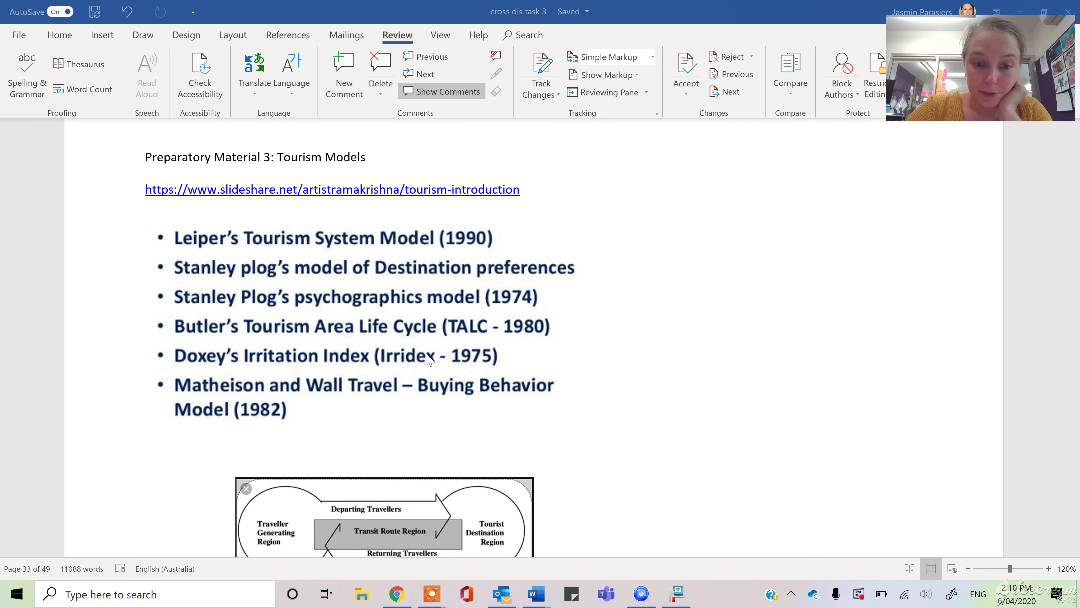
scroll(427, 359, "down", 1)
scroll(427, 359, "down", 6)
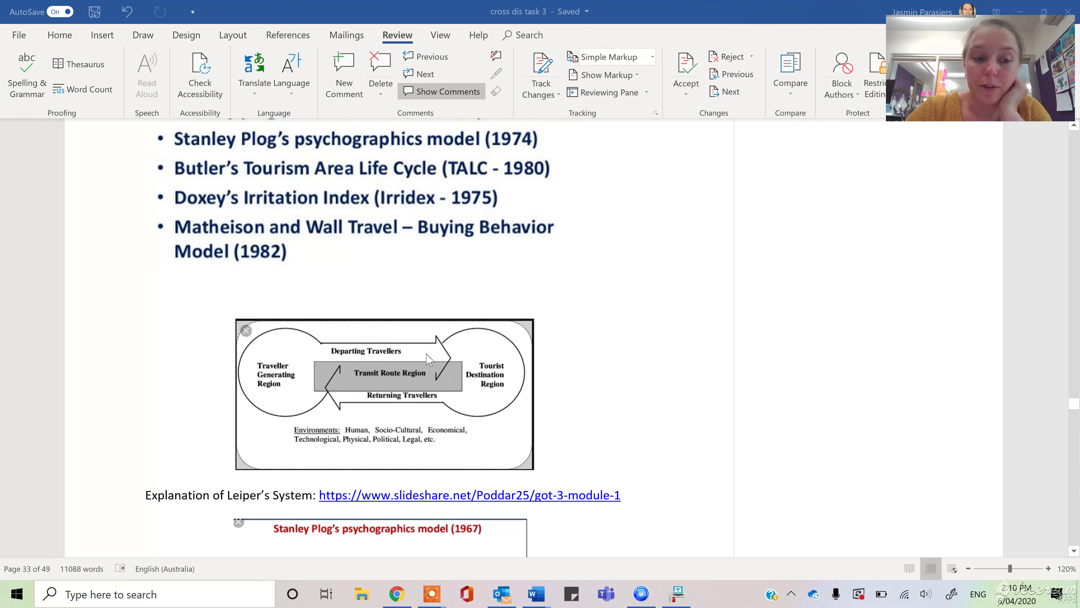
scroll(428, 359, "up", 4)
scroll(430, 359, "up", 1)
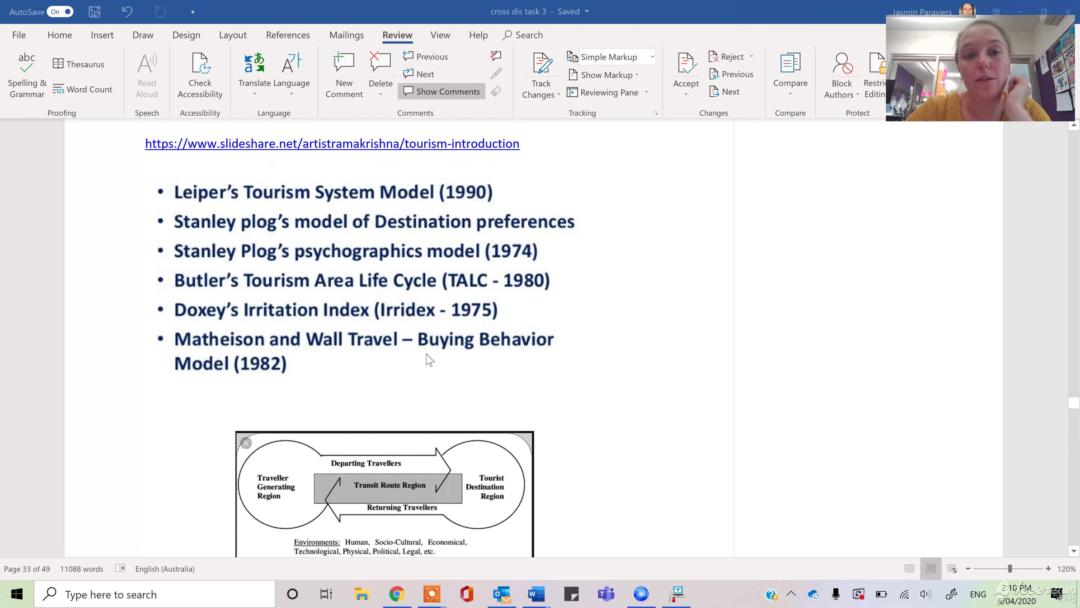
scroll(429, 358, "up", 1)
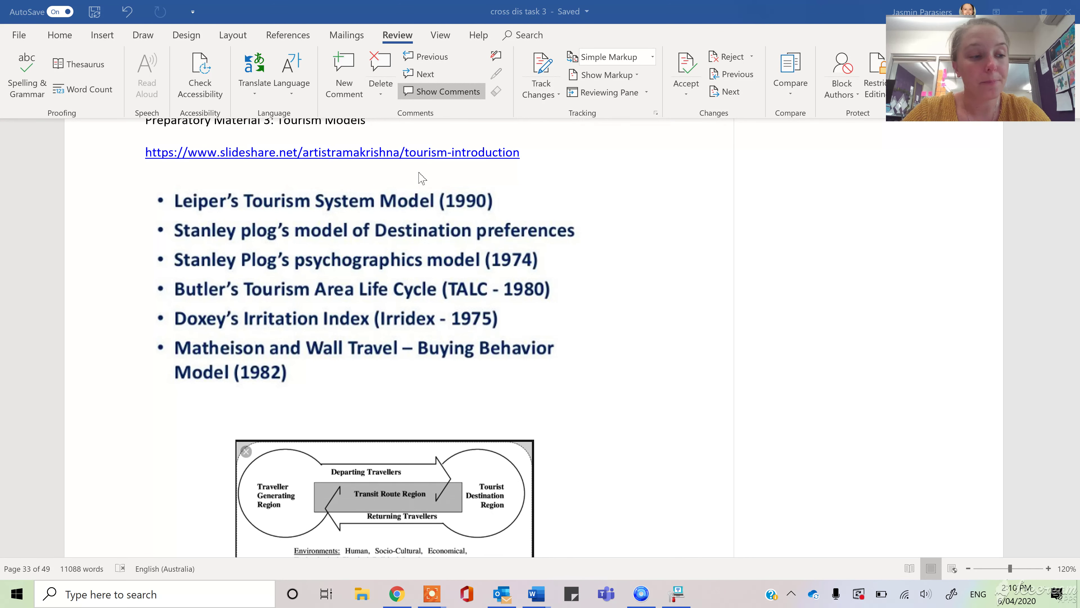
scroll(421, 177, "down", 5)
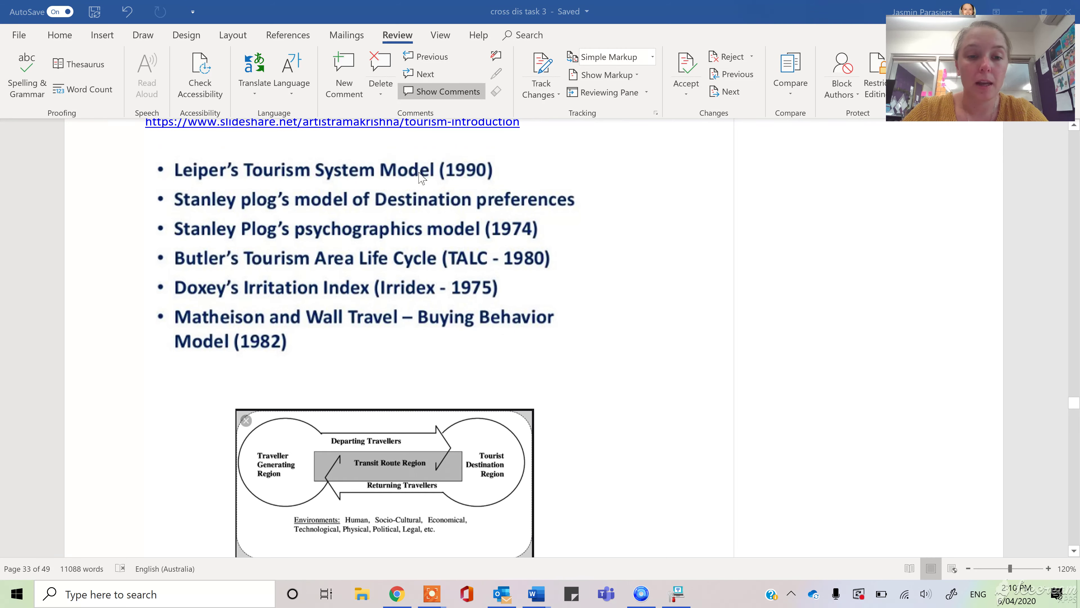
scroll(421, 178, "down", 5)
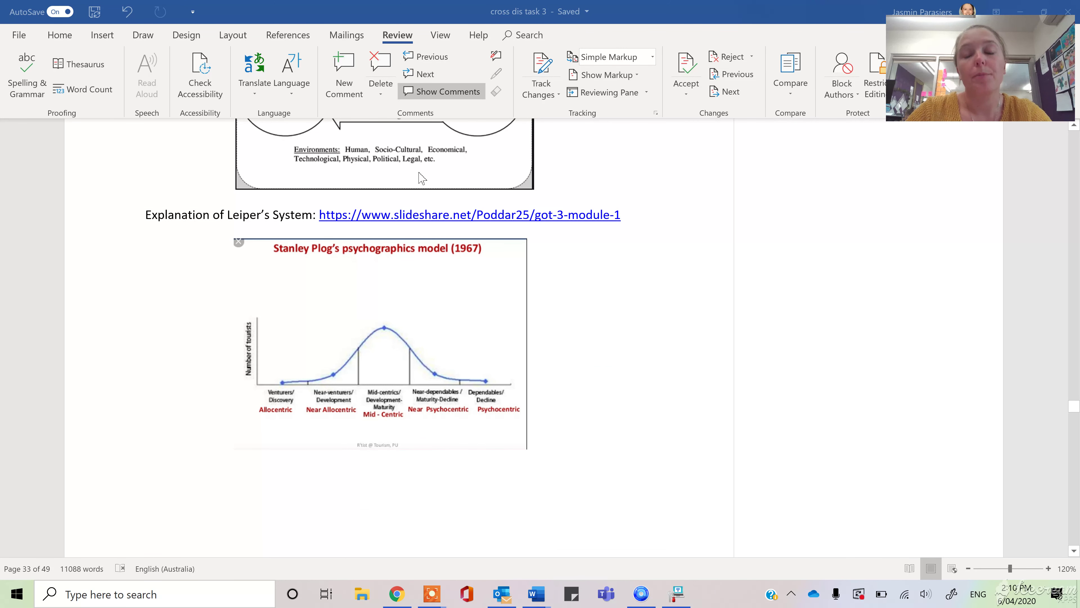
scroll(421, 178, "down", 12)
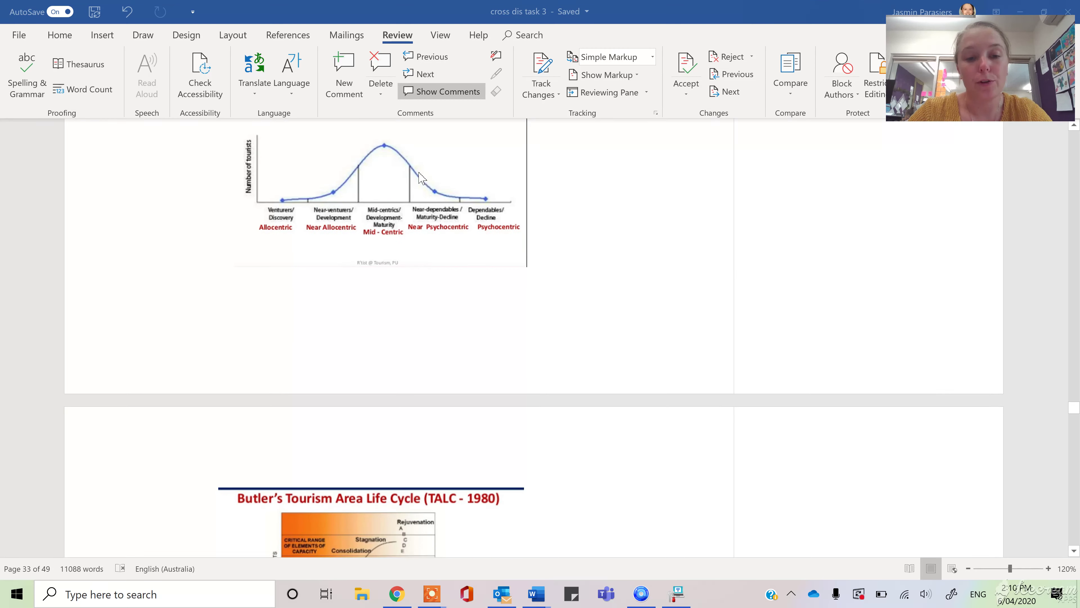
scroll(421, 178, "down", 15)
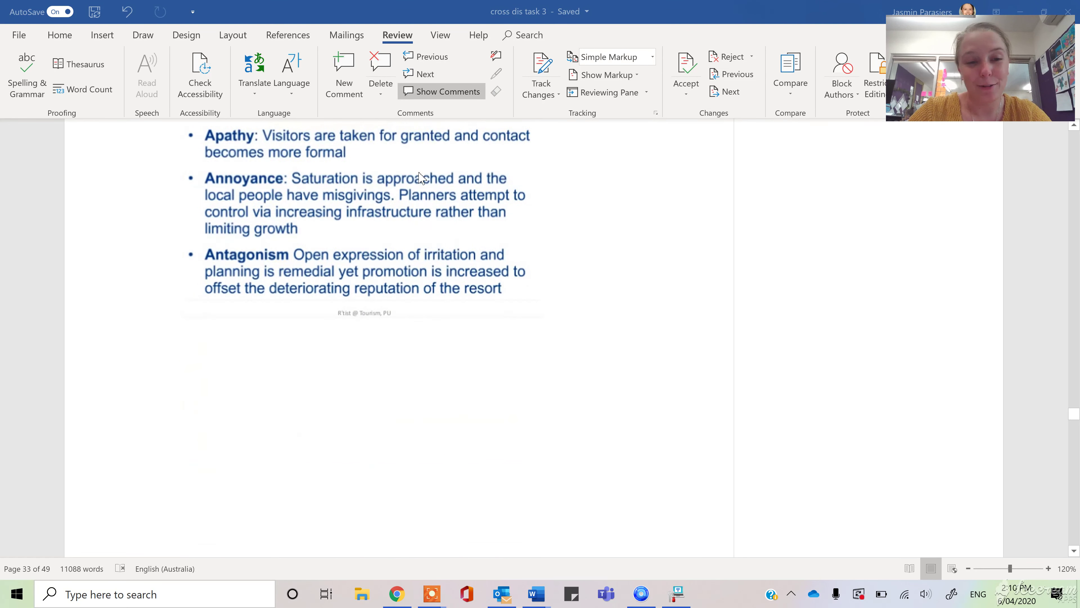
Read the 'Susan helps keep Kangaroo Island memories alive' article down to the Remarkable brand paragraph.
scroll(422, 178, "down", 2)
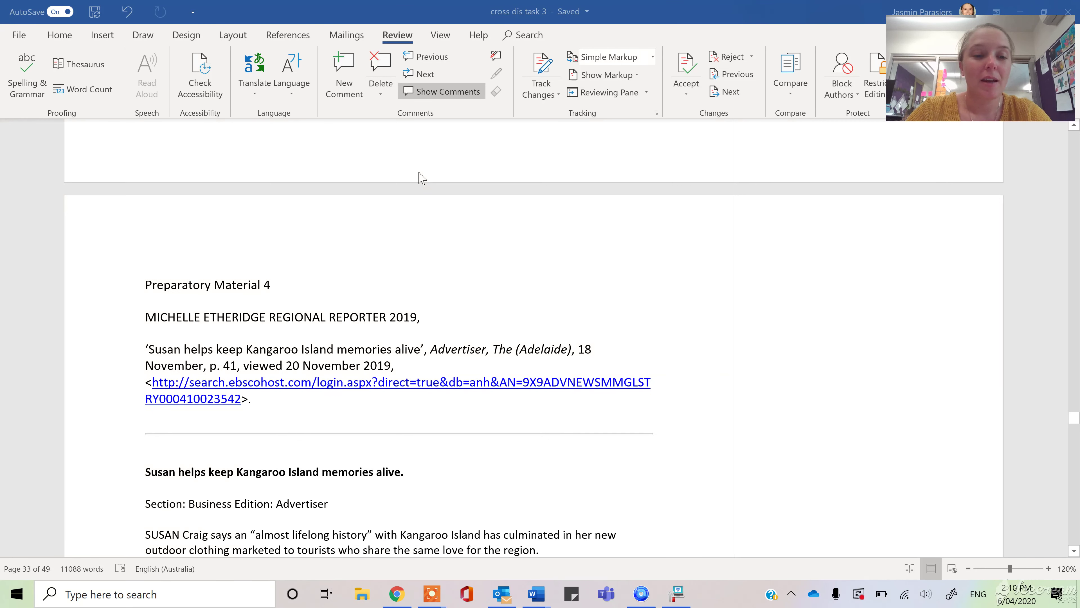
scroll(421, 178, "down", 3)
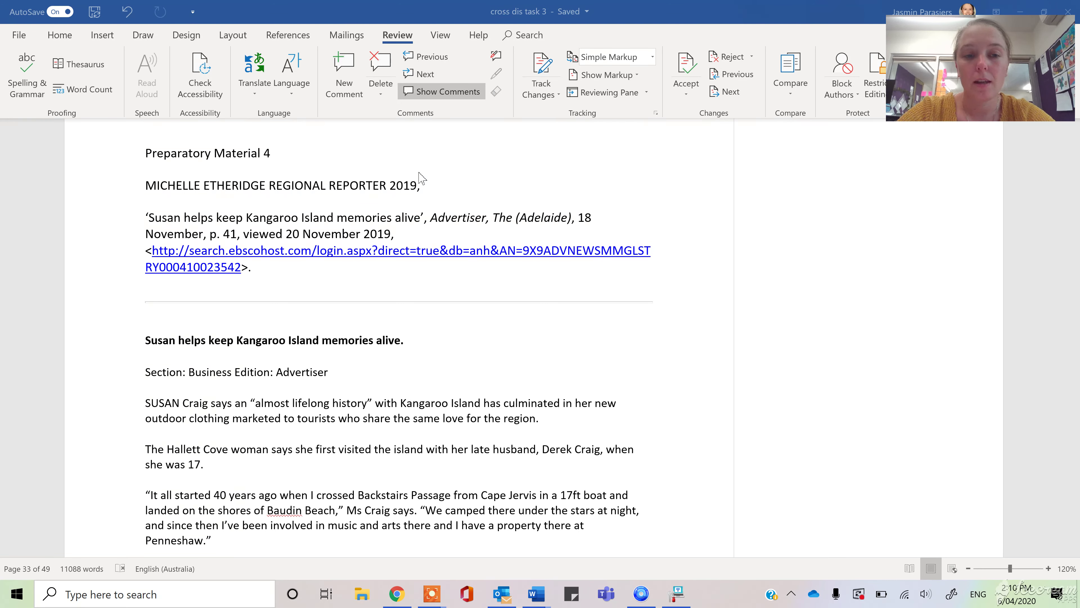
scroll(267, 434, "down", 1)
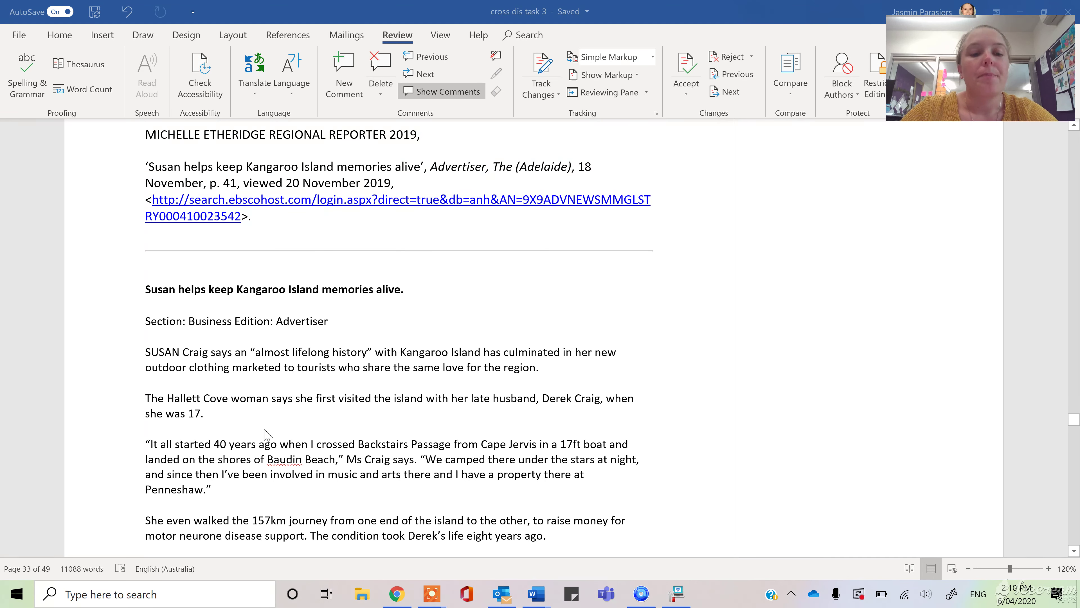
scroll(267, 434, "down", 2)
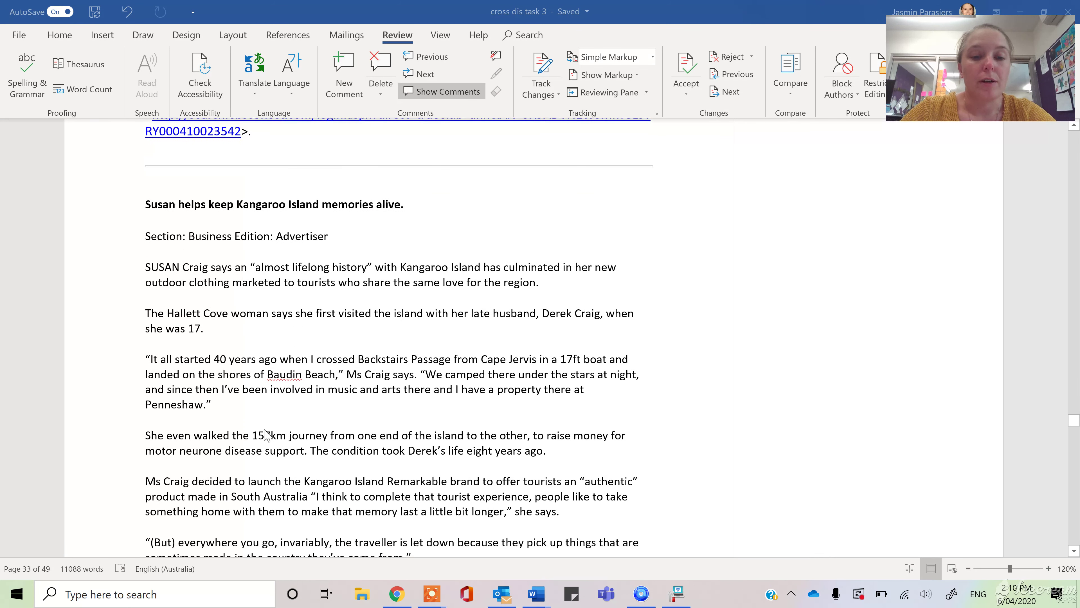